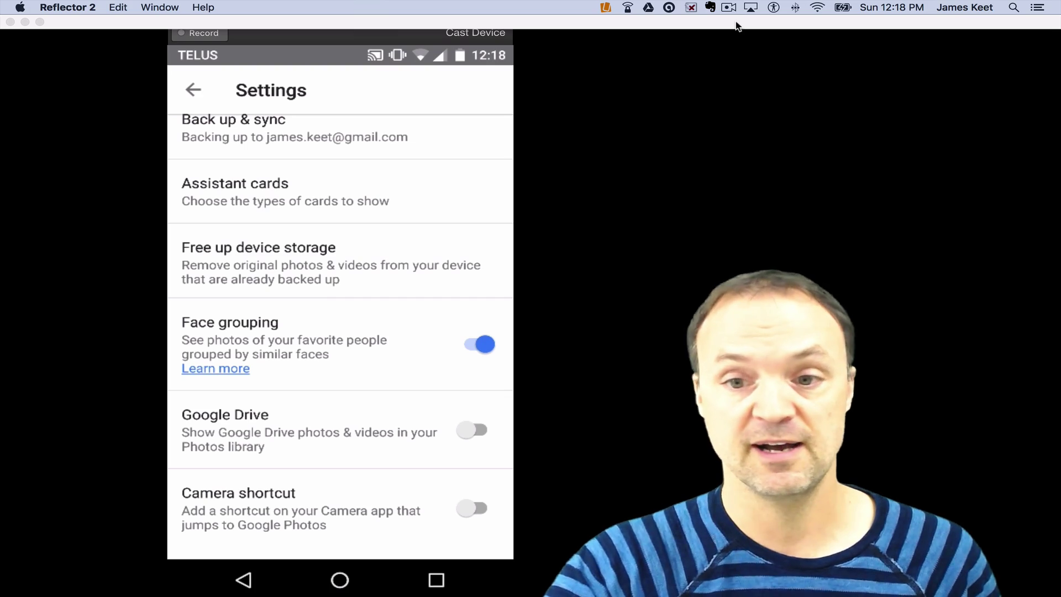
# Switch desktop spaces to reach the Chrome storage-size help page.
pyautogui.hotkey('ctrl', 'Left')
pyautogui.hotkey('ctrl', 'Right')
pyautogui.hotkey('ctrl', 'Right')
pyautogui.hotkey('ctrl', 'Right')
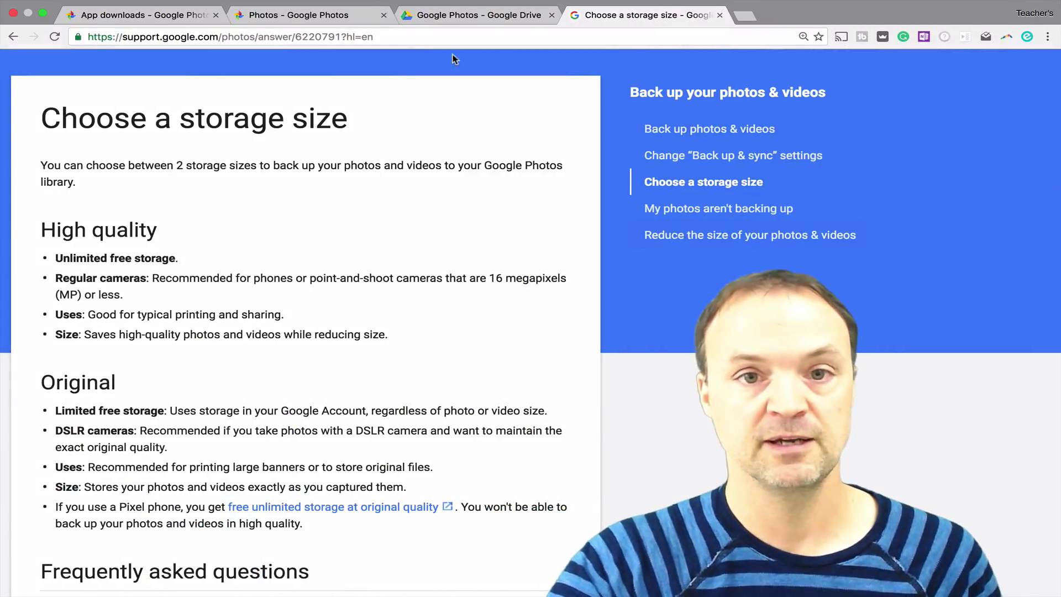
# Switch to the 'Photos - Google Photos' tab in Chrome.
pyautogui.moveTo(387, 3)
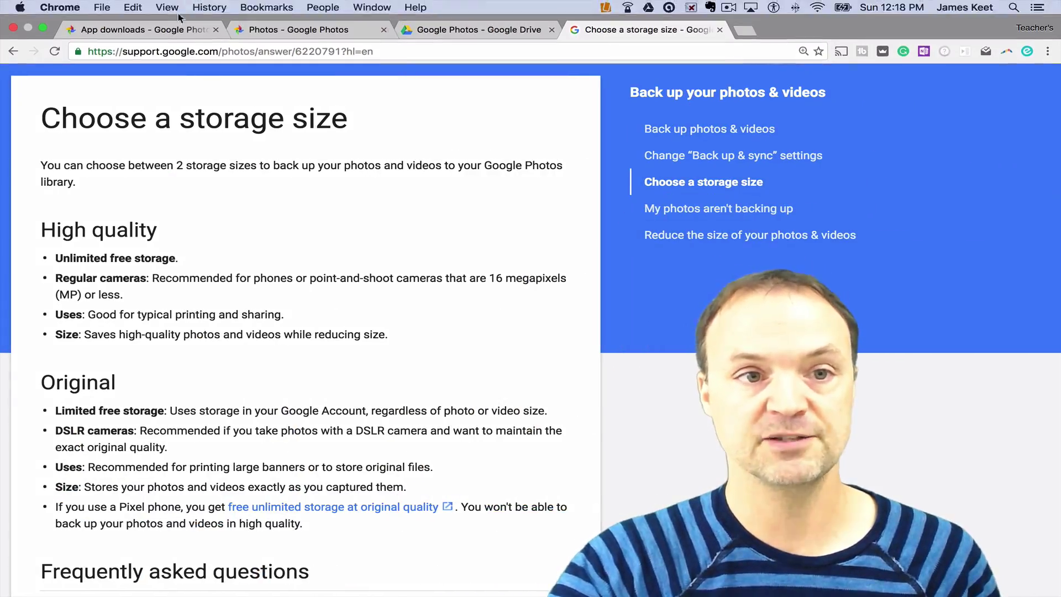
pyautogui.click(297, 29)
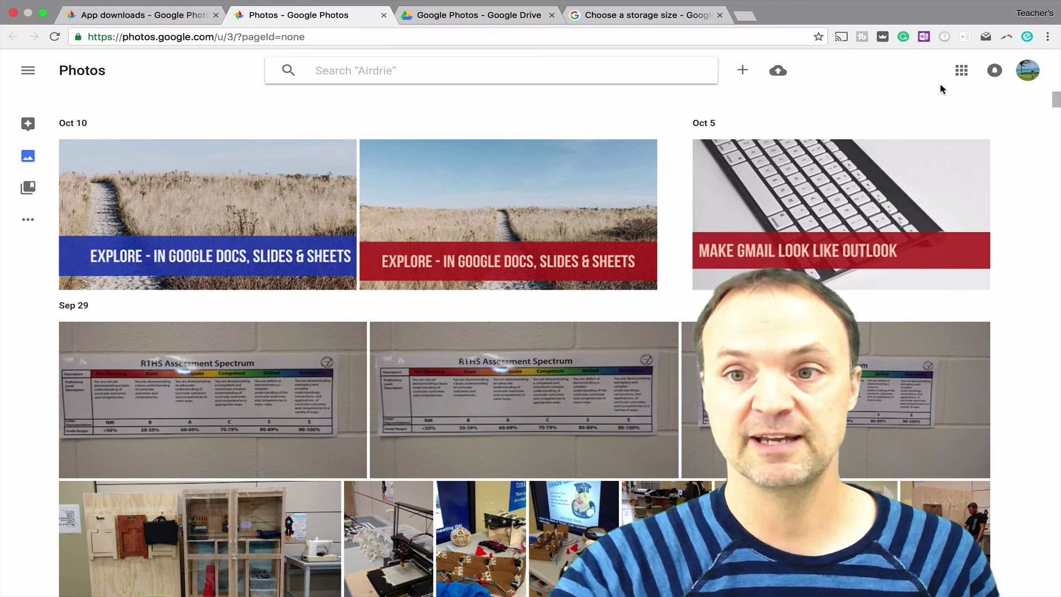
# Browse the full Google apps list, briefly opening Google Docs before returning to Photos.
pyautogui.click(962, 71)
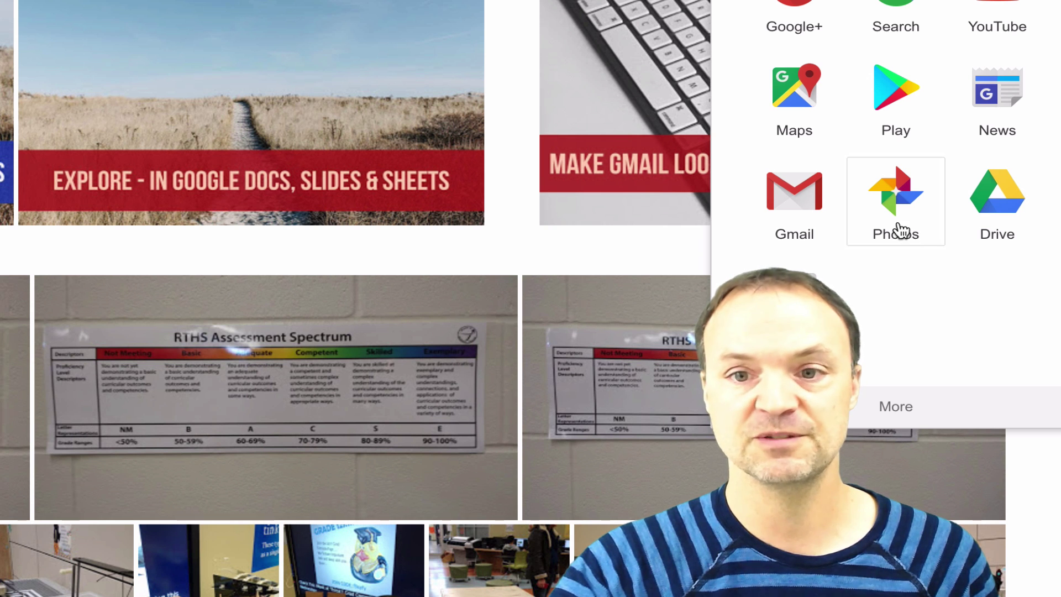
pyautogui.click(908, 406)
pyautogui.click(926, 234)
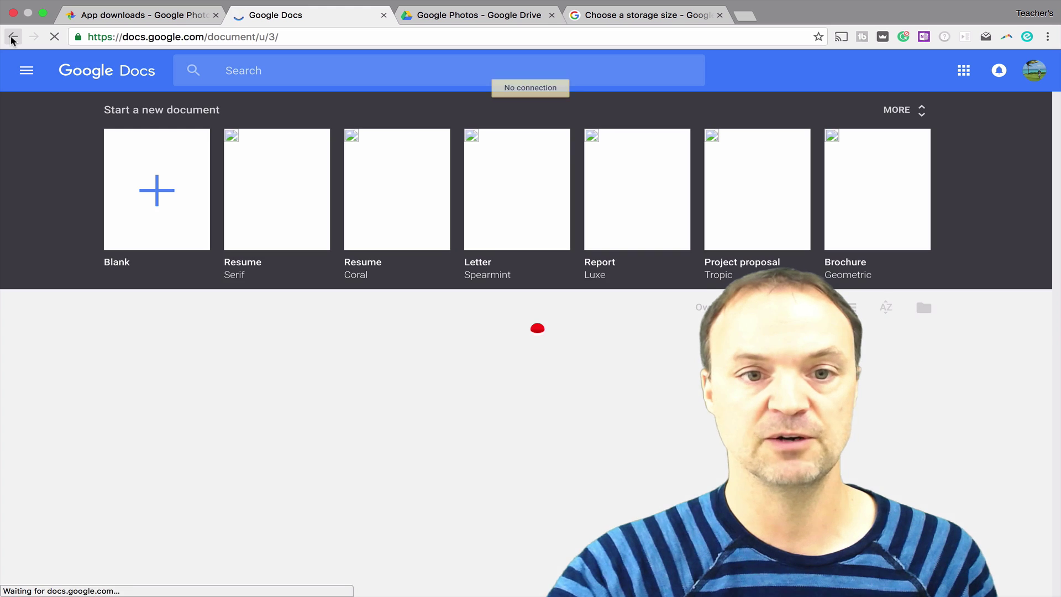
pyautogui.click(12, 37)
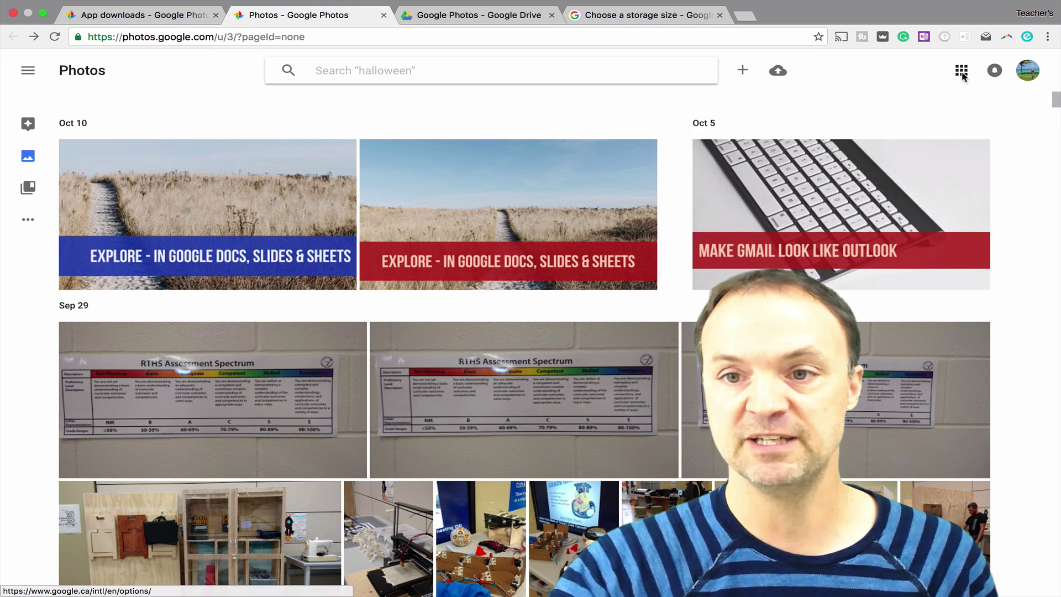
# Drag Photos ahead of Play in the Google apps list, then close the list.
pyautogui.click(960, 71)
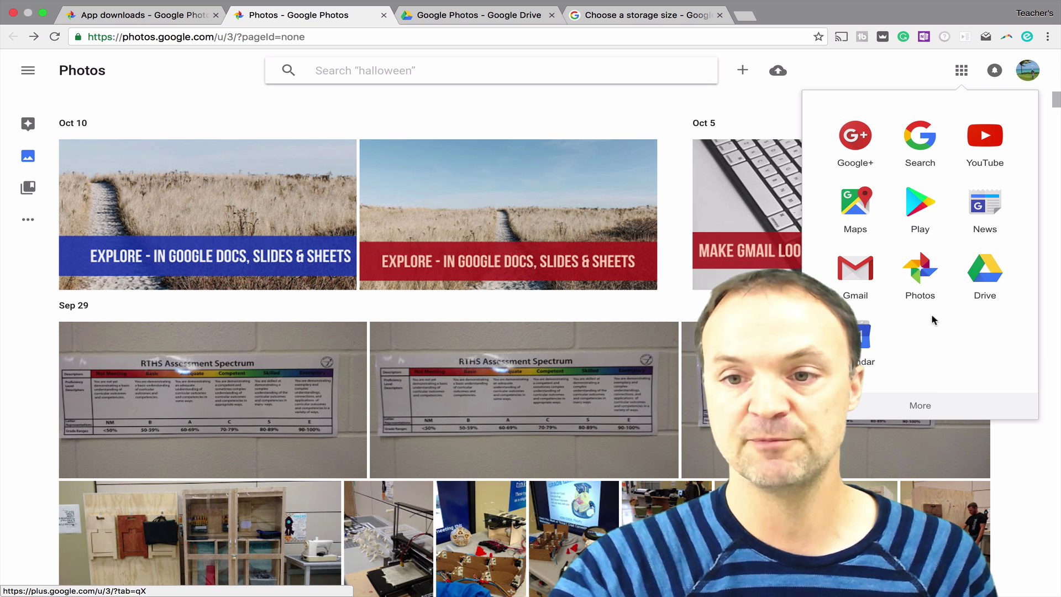
pyautogui.moveTo(920, 271); pyautogui.dragTo(919, 205)
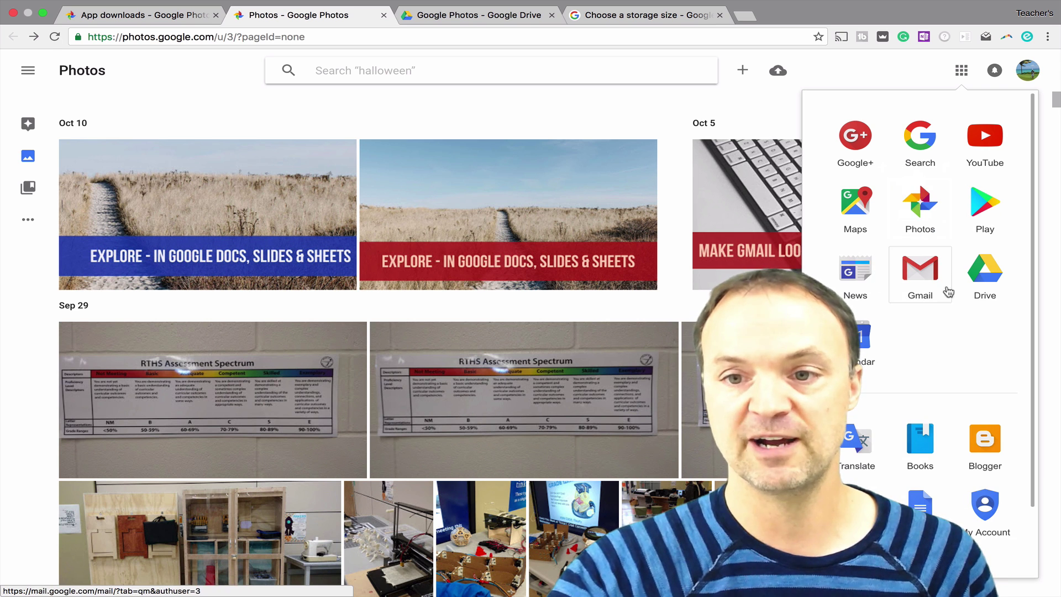
pyautogui.click(593, 114)
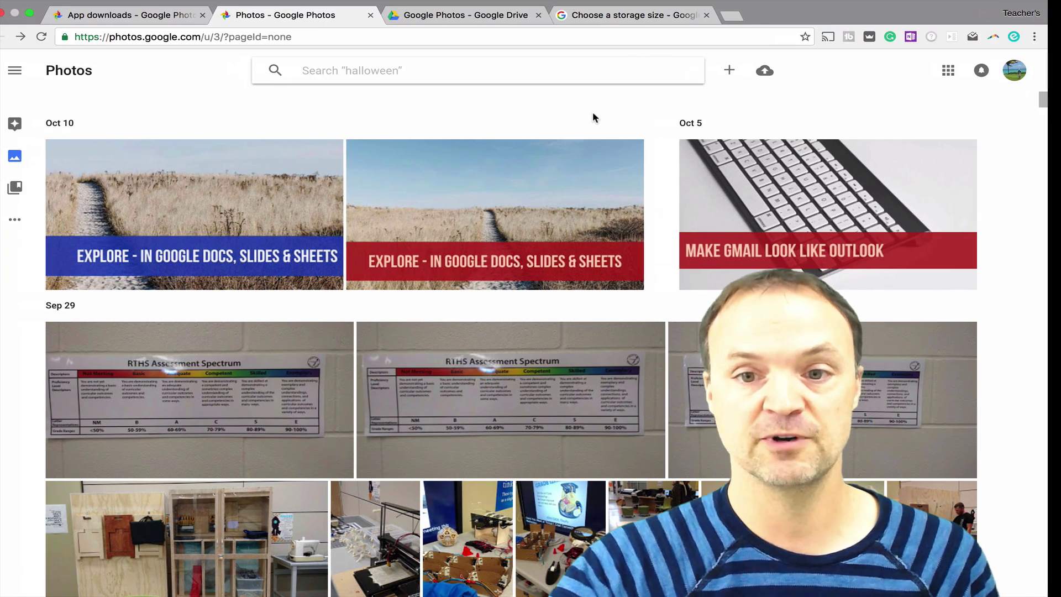
# Check the phone's Photos tab, then return to the Google Photos web library.
pyautogui.hotkey('ctrl', 'Left')
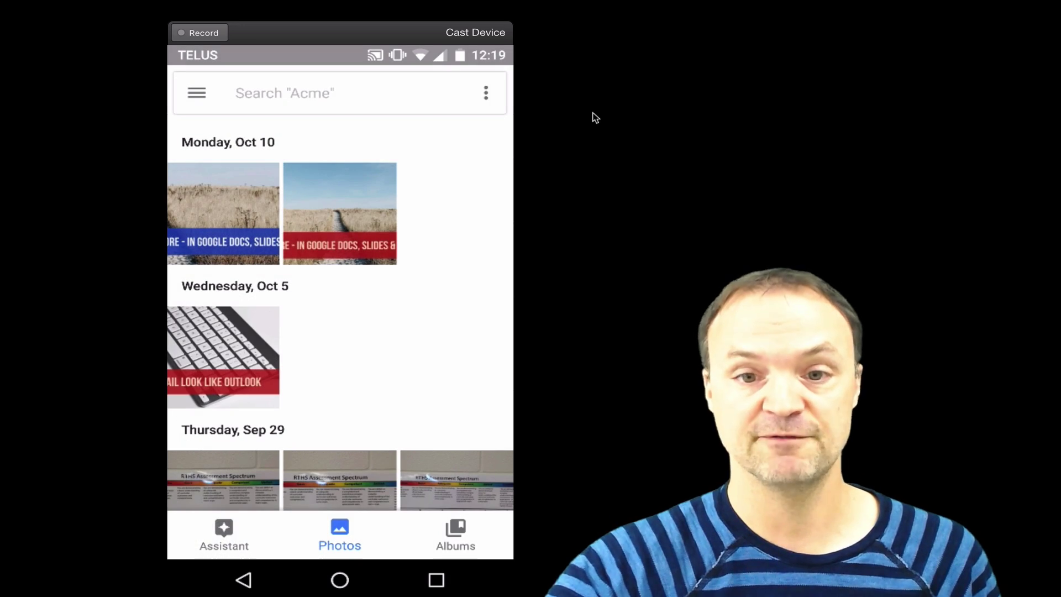
pyautogui.hotkey('ctrl', 'Right')
pyautogui.hotkey('ctrl', 'Right')
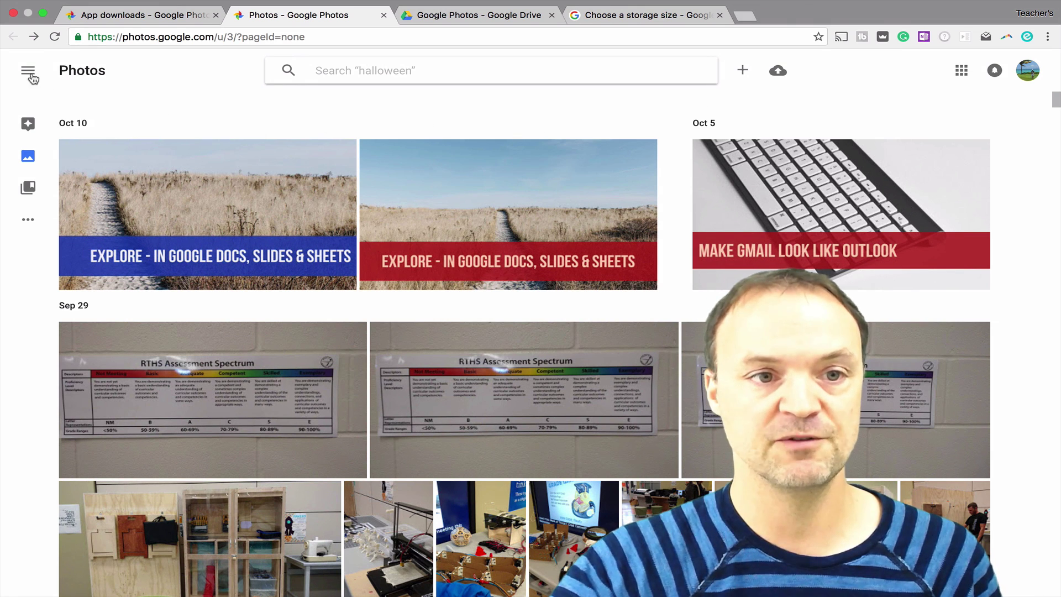
pyautogui.click(30, 79)
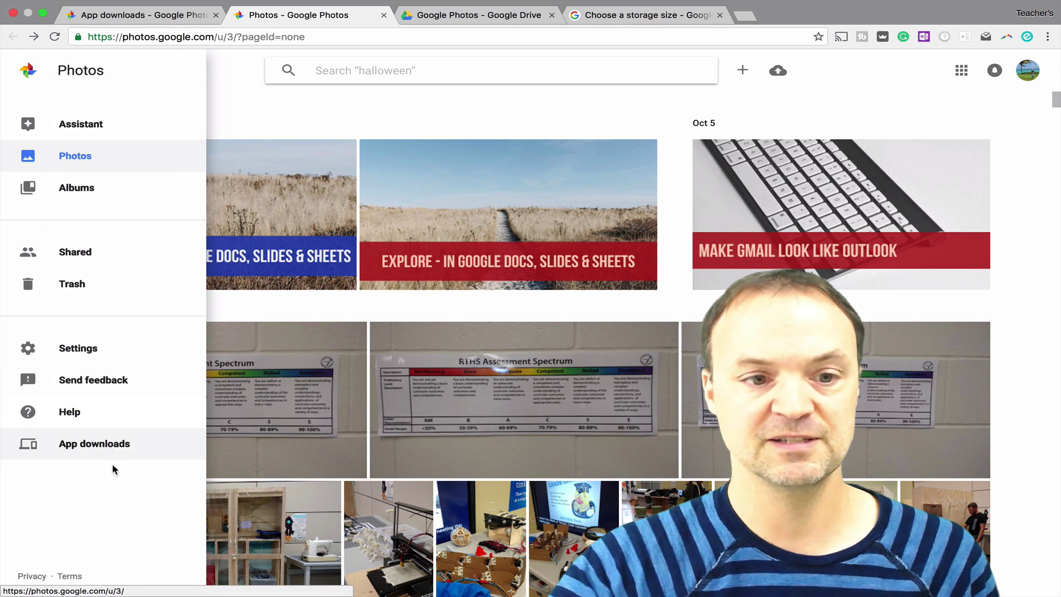
pyautogui.click(116, 348)
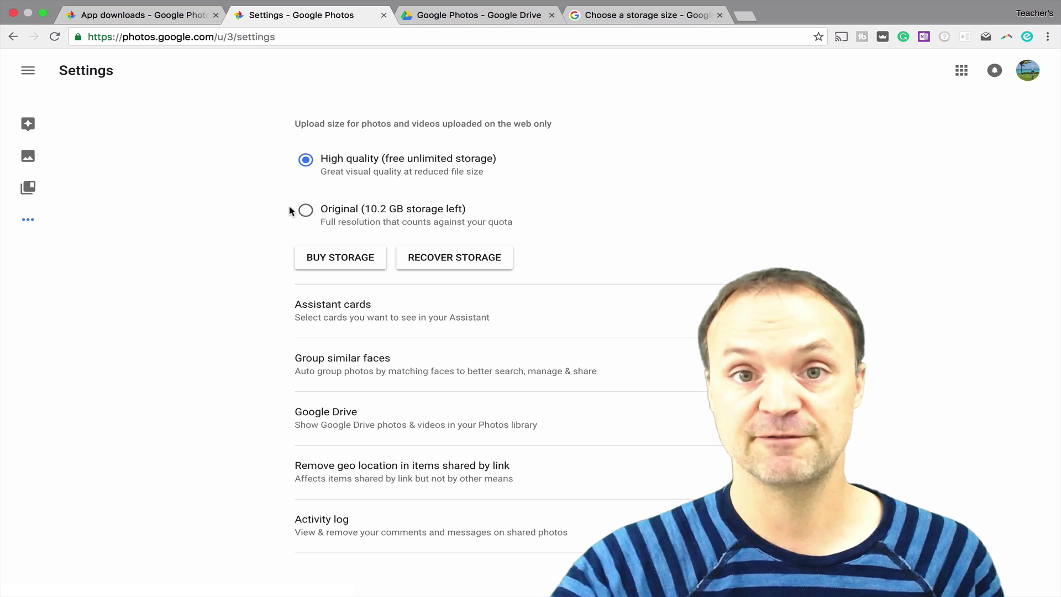
pyautogui.click(30, 164)
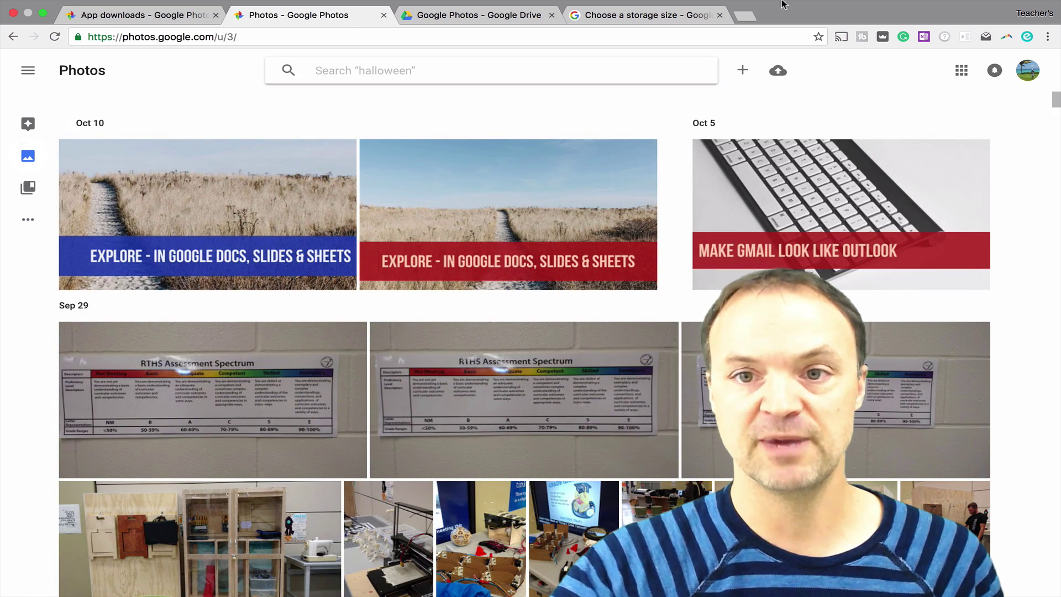
# Exit full screen, move Chrome aside, and drop desktoppic.png into the Google Photos library.
pyautogui.click(43, 17)
pyautogui.moveTo(881, 34); pyautogui.dragTo(733, 37)
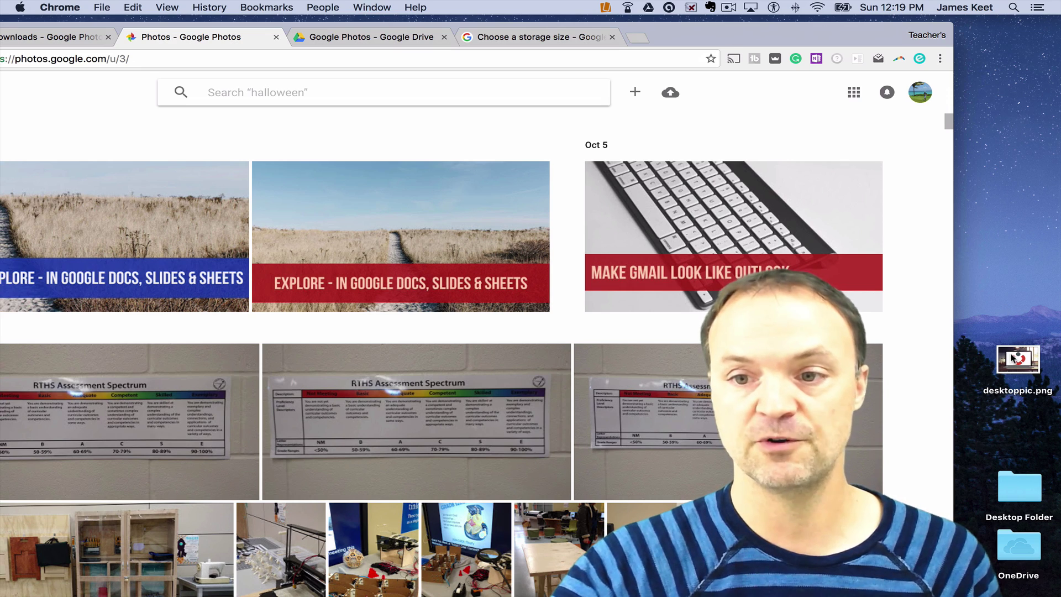
pyautogui.moveTo(1014, 358); pyautogui.dragTo(774, 375)
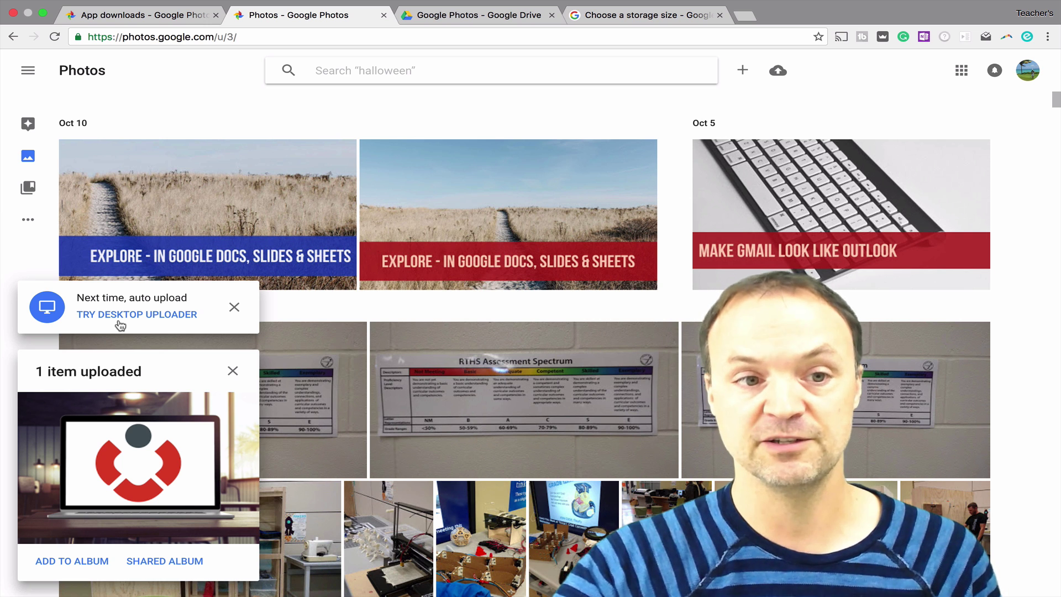
# Open the Google Photos navigation menu and go to the App downloads page.
pyautogui.click(36, 72)
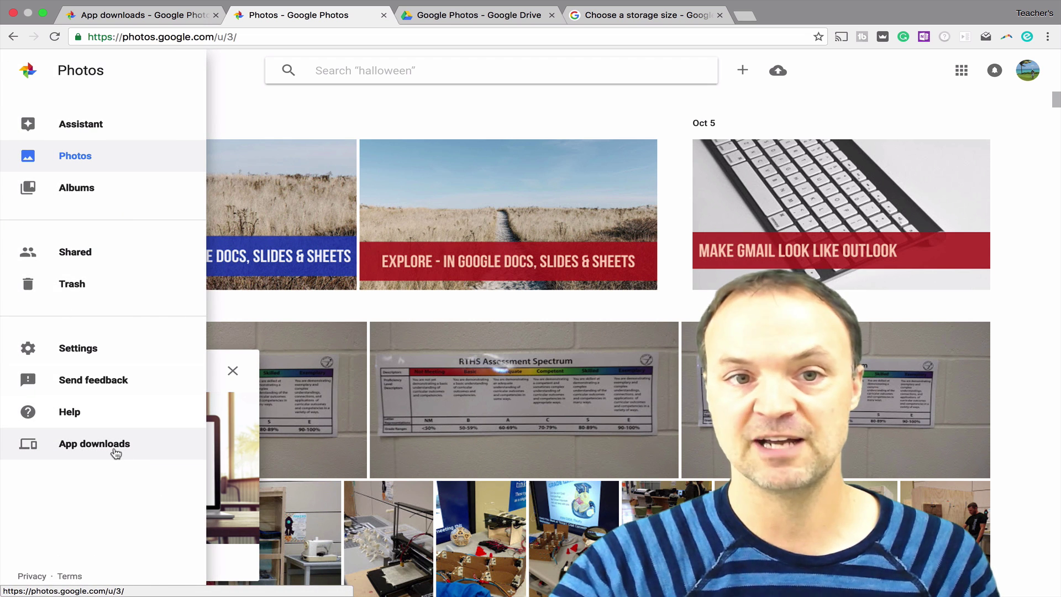
pyautogui.click(137, 18)
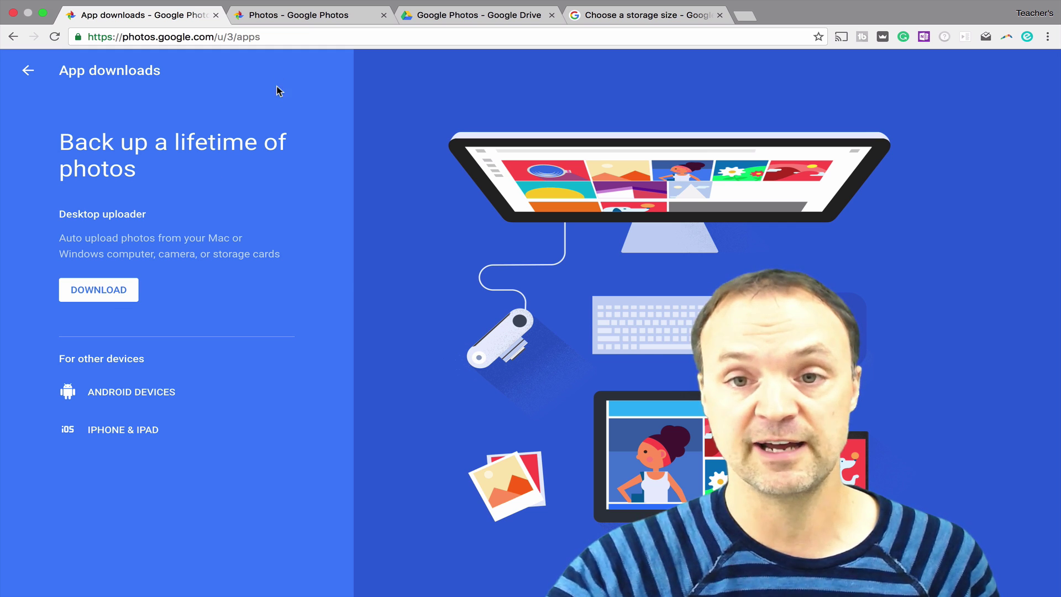
# Launch Google Photos Backup through a Spotlight search for 'google ph'.
pyautogui.moveTo(850, 3)
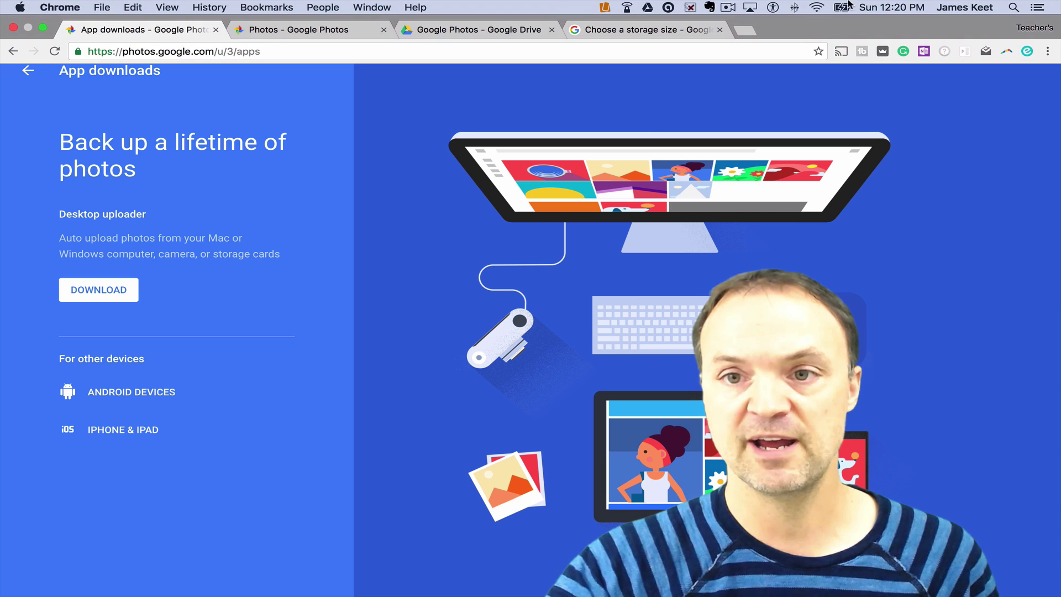
pyautogui.click(1011, 8)
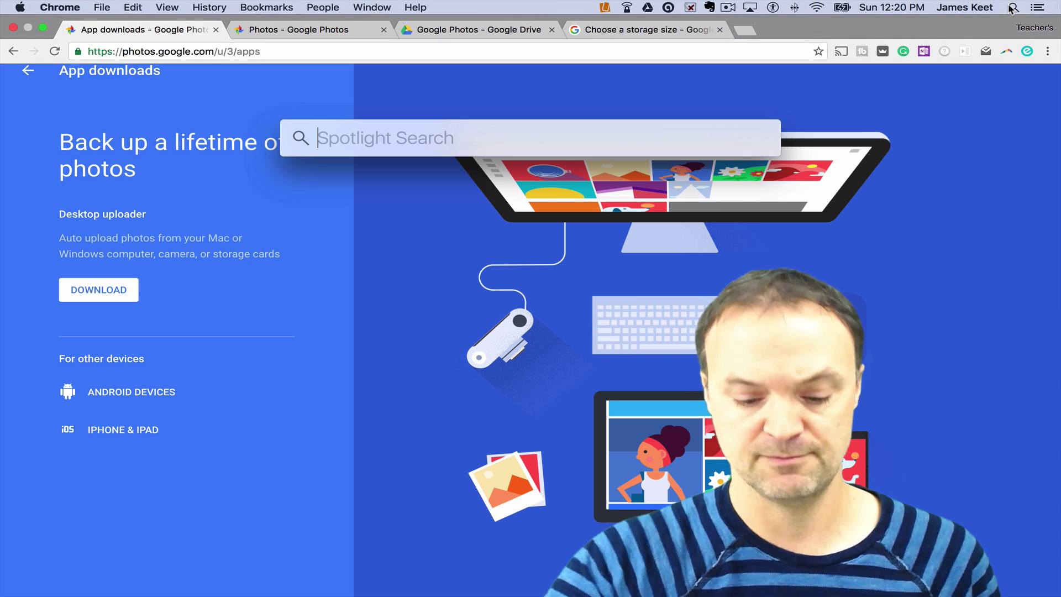
pyautogui.write('g')
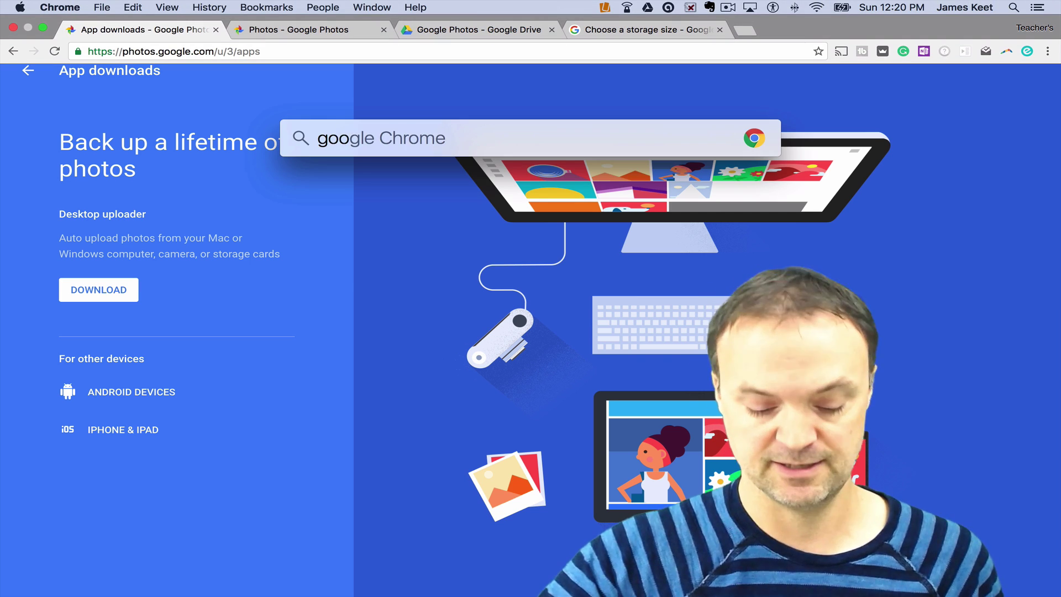
pyautogui.write('oogle ph')
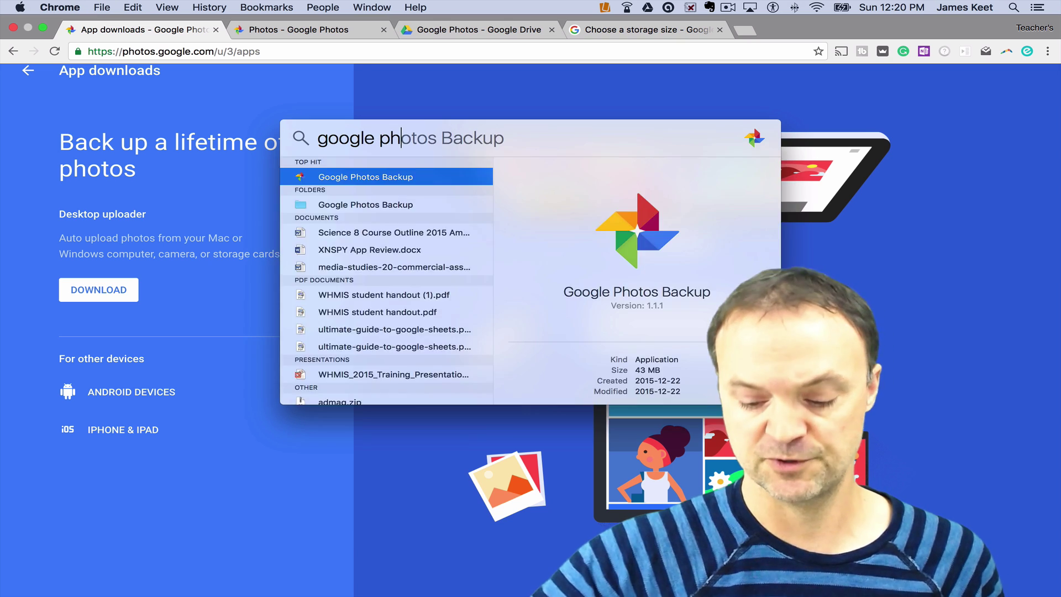
pyautogui.press('Return')
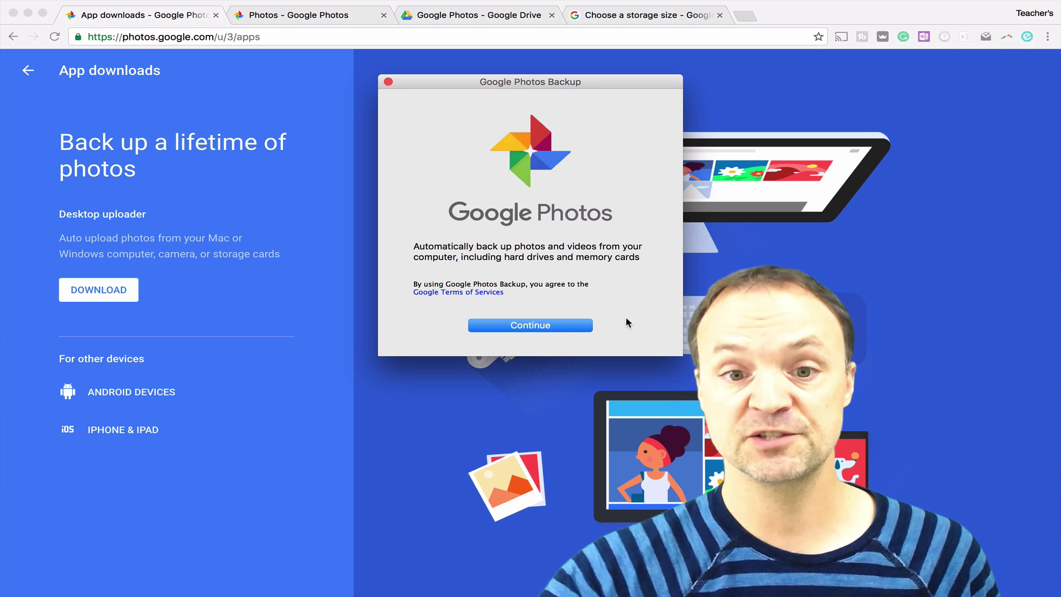
# Sign in to the Google account with its email address and password.
pyautogui.click(558, 325)
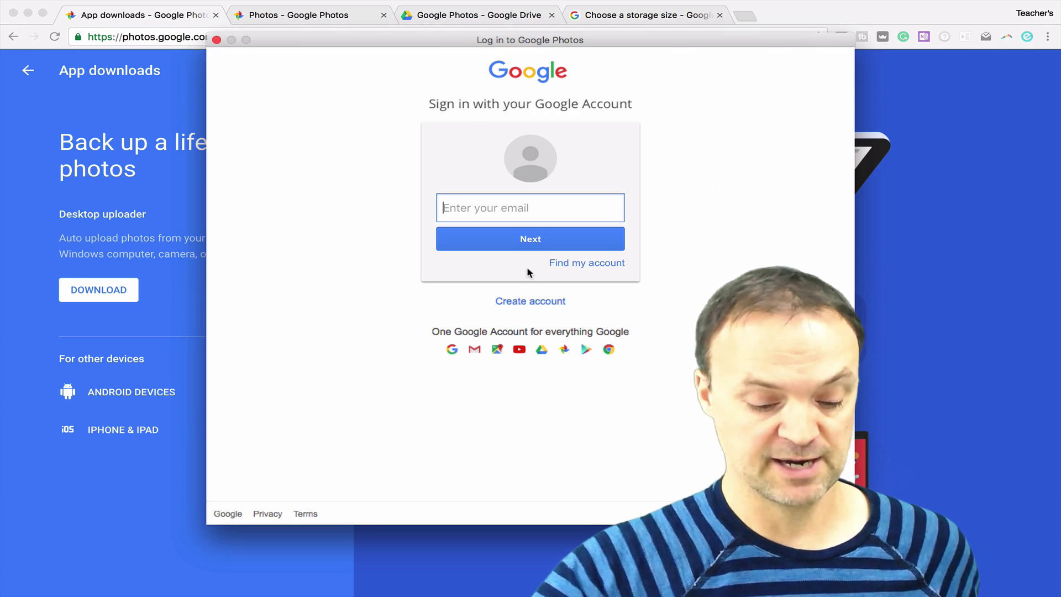
pyautogui.write('jamie')
pyautogui.write('es')
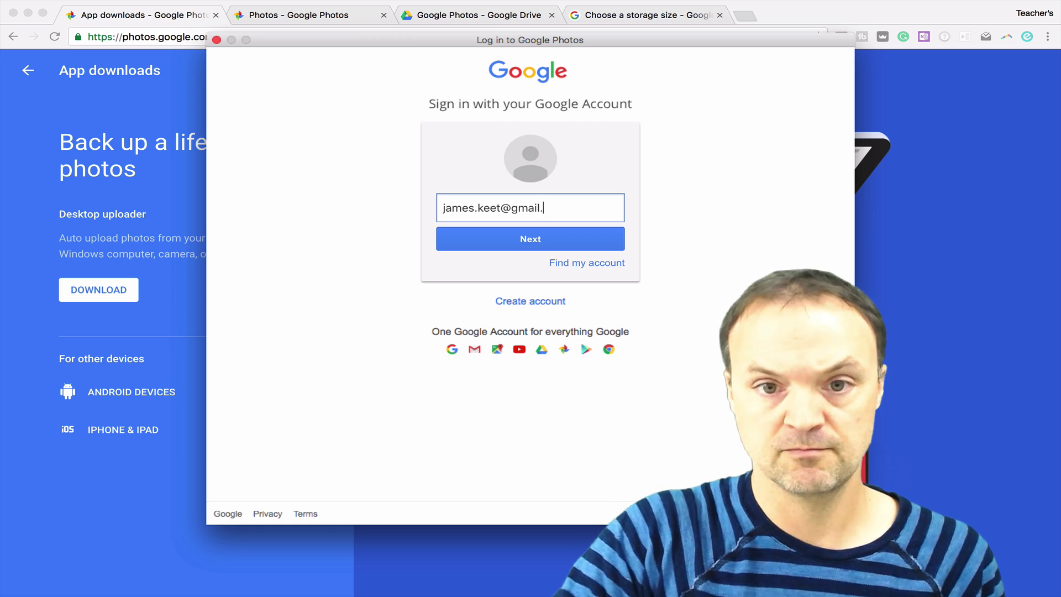
pyautogui.click(531, 238)
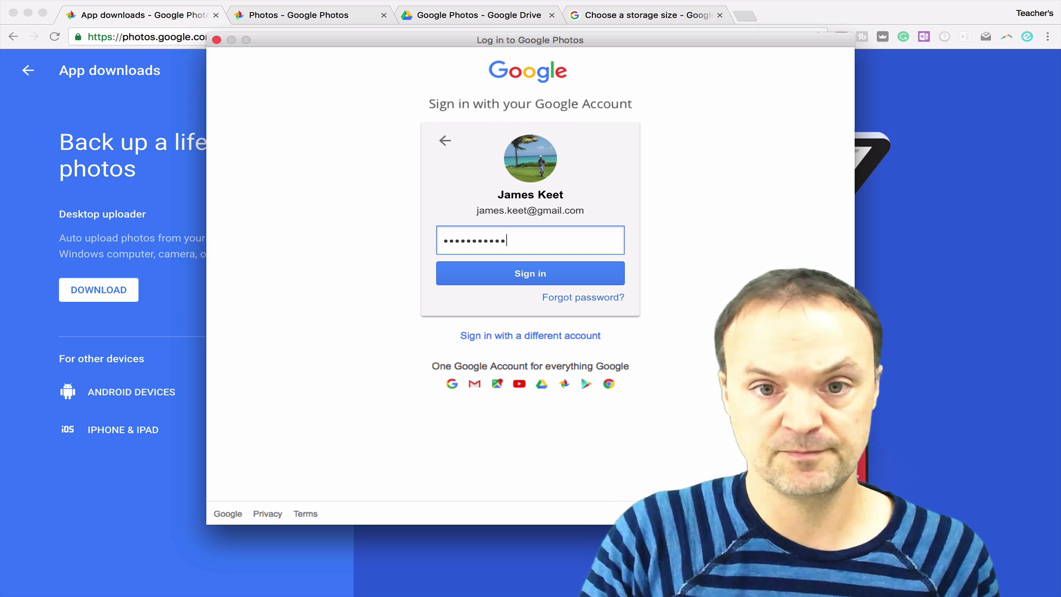
pyautogui.press('Return')
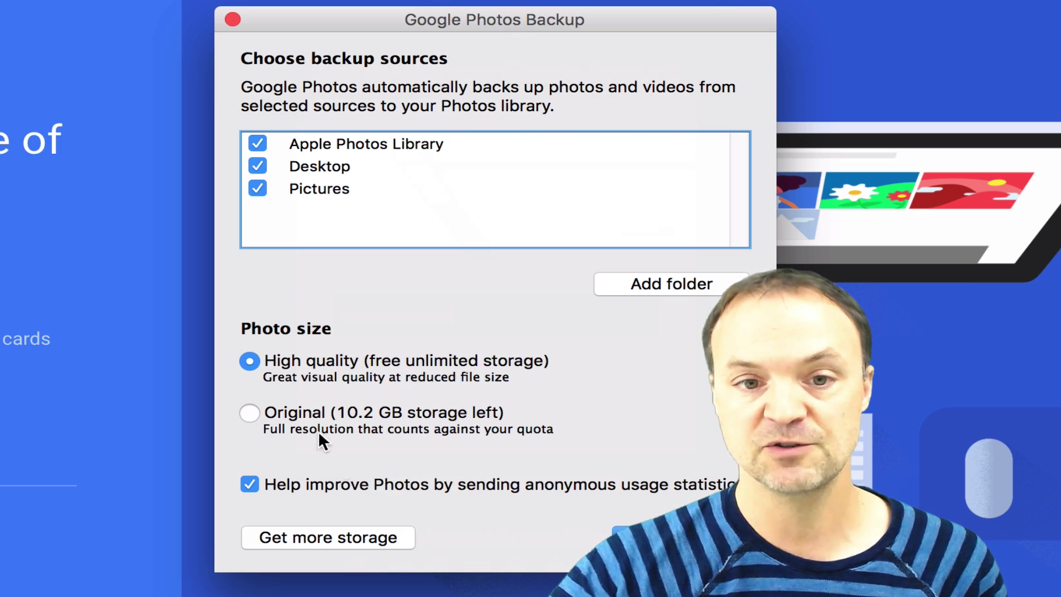
# Start backing up Photos Library, Desktop and Pictures at High quality, then view uploaded photos.
pyautogui.press('Return')
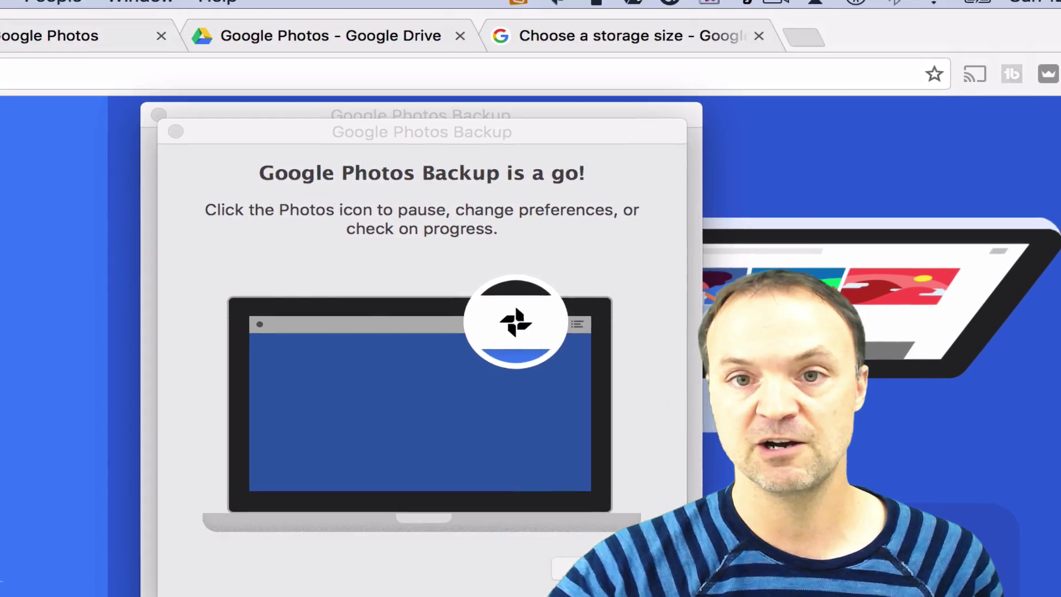
pyautogui.click(680, 470)
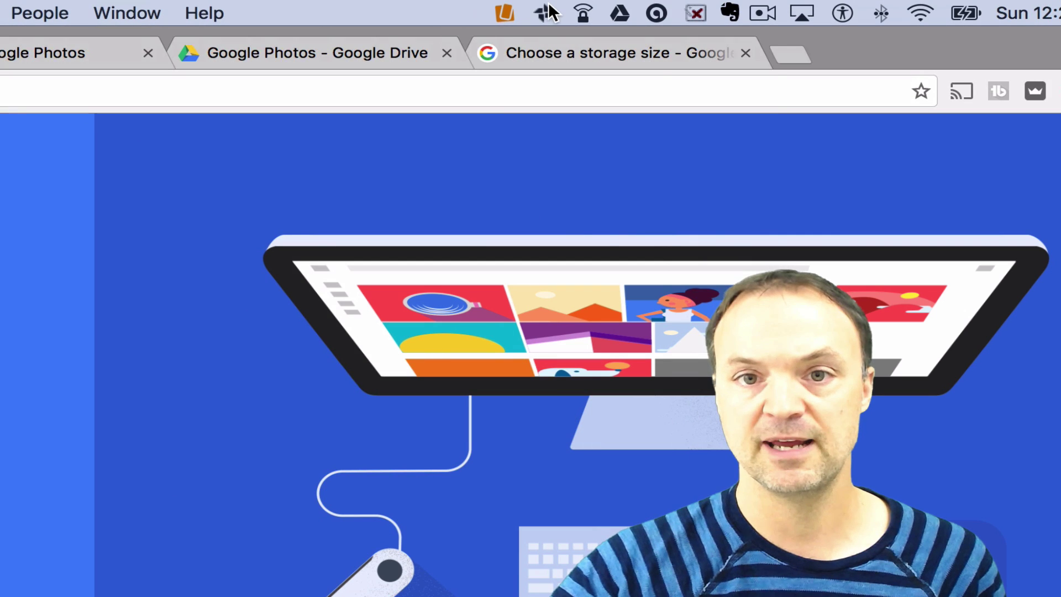
pyautogui.click(549, 7)
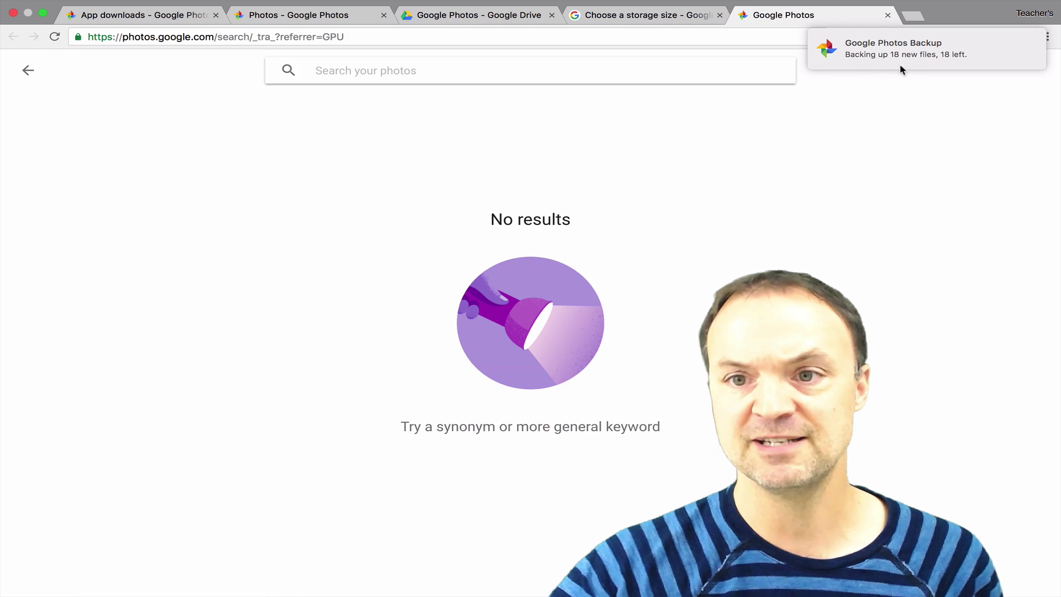
# Switch to the other Google account and return to its library showing the Oct 20 photo.
pyautogui.click(25, 73)
pyautogui.click(37, 77)
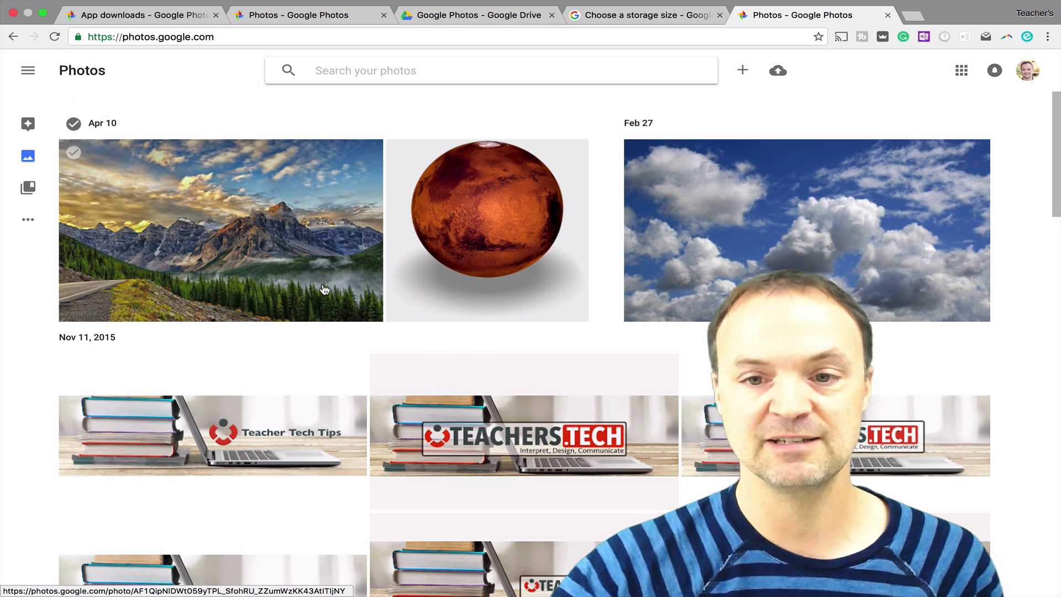
pyautogui.click(1029, 75)
pyautogui.scroll(-2, 928, 259)
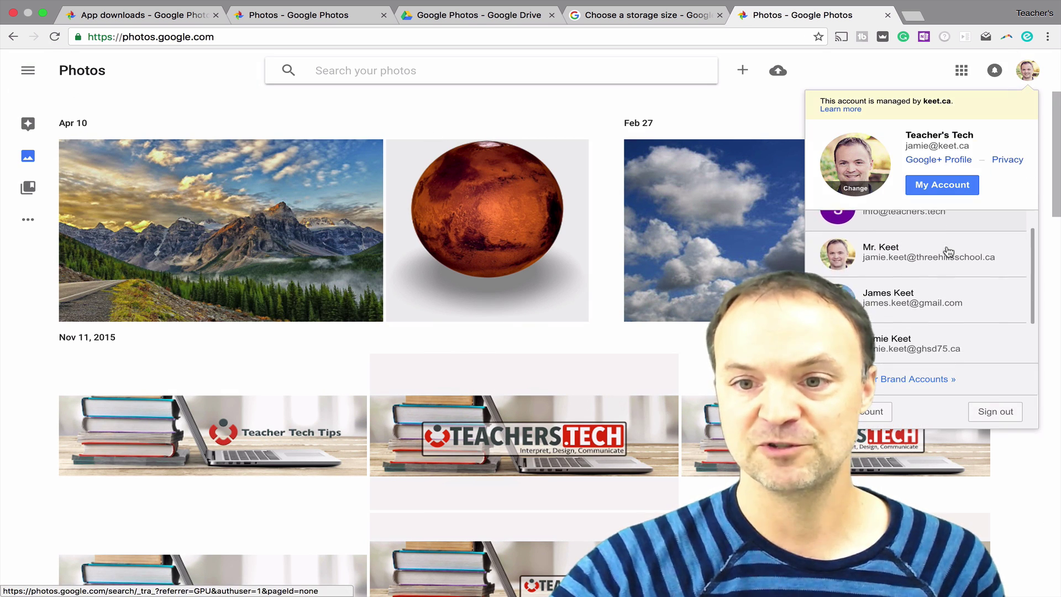
pyautogui.click(900, 301)
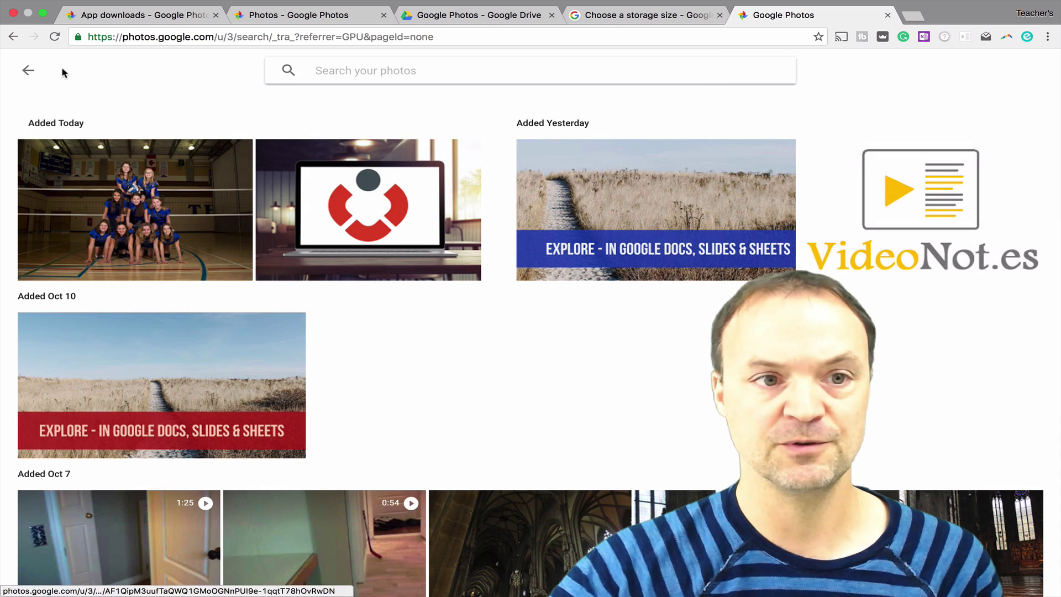
pyautogui.click(27, 73)
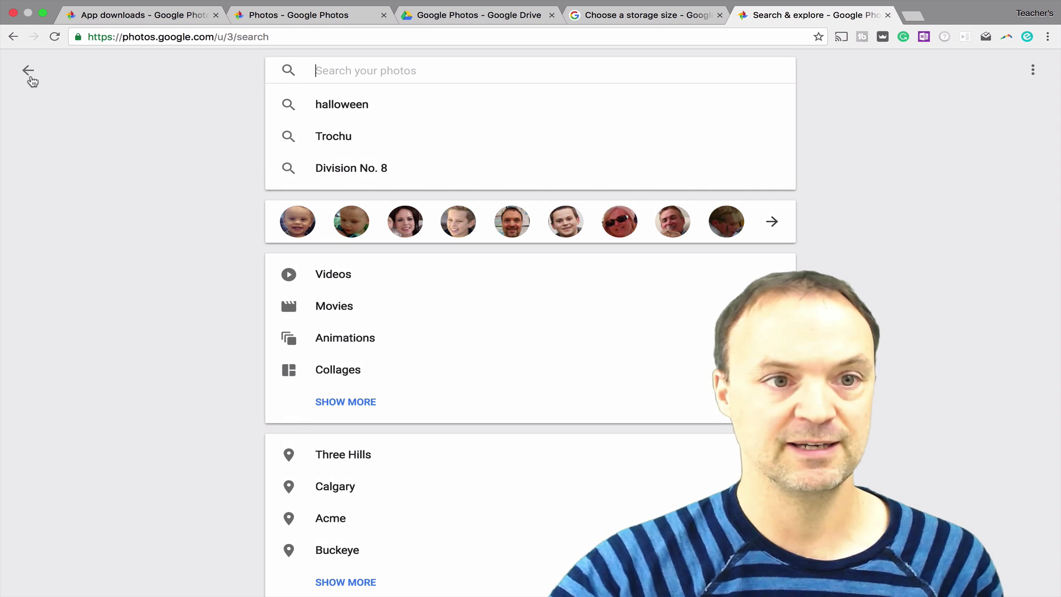
pyautogui.click(29, 73)
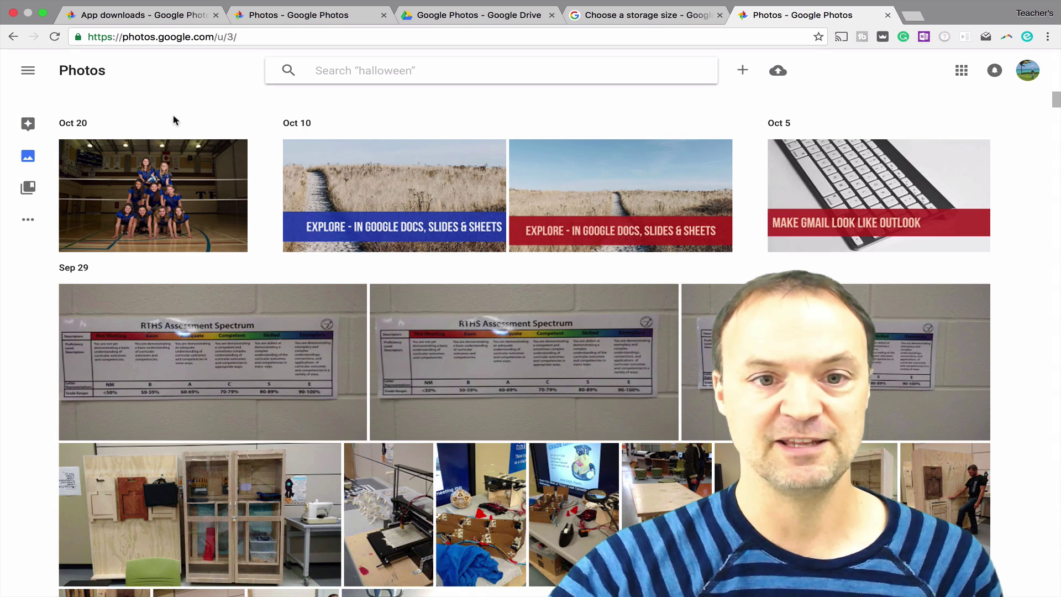
pyautogui.scroll(-2, 303, 199)
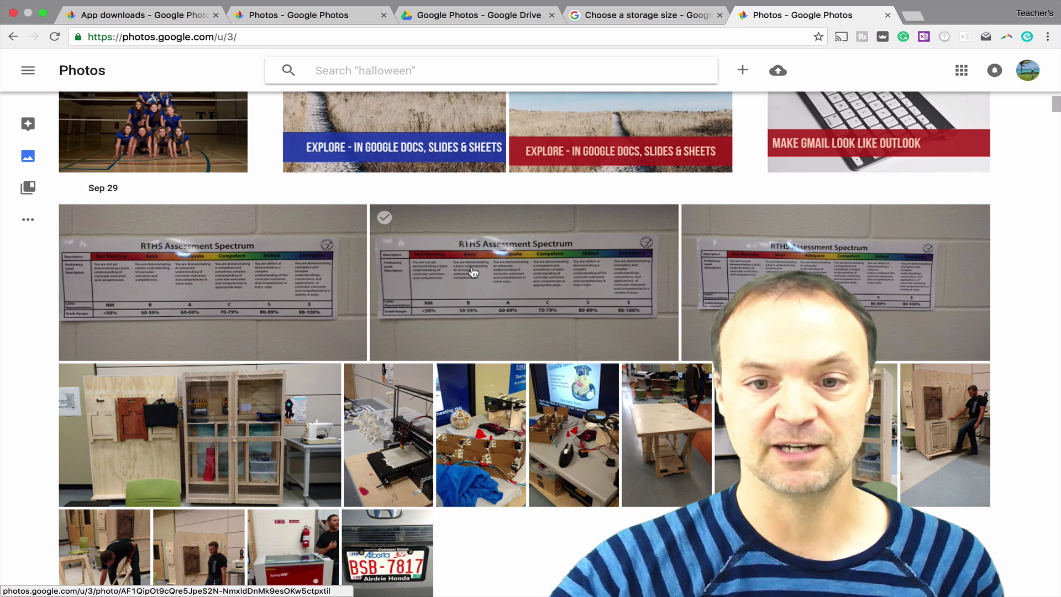
pyautogui.scroll(-2, 471, 271)
pyautogui.scroll(3, 471, 271)
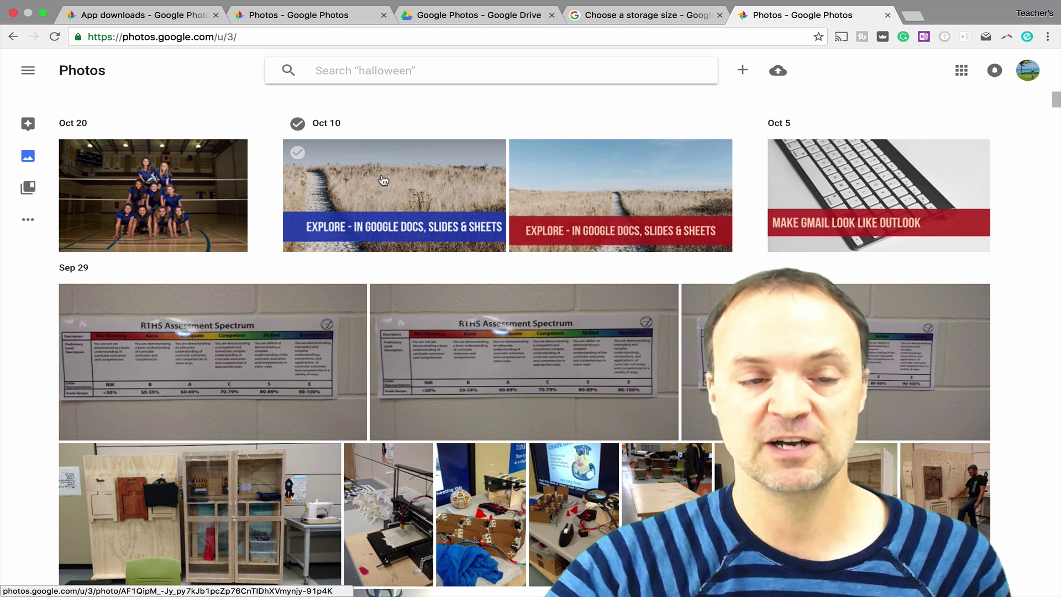
# Select the Oct 20 volleyball team photo and delete it to the trash.
pyautogui.click(74, 153)
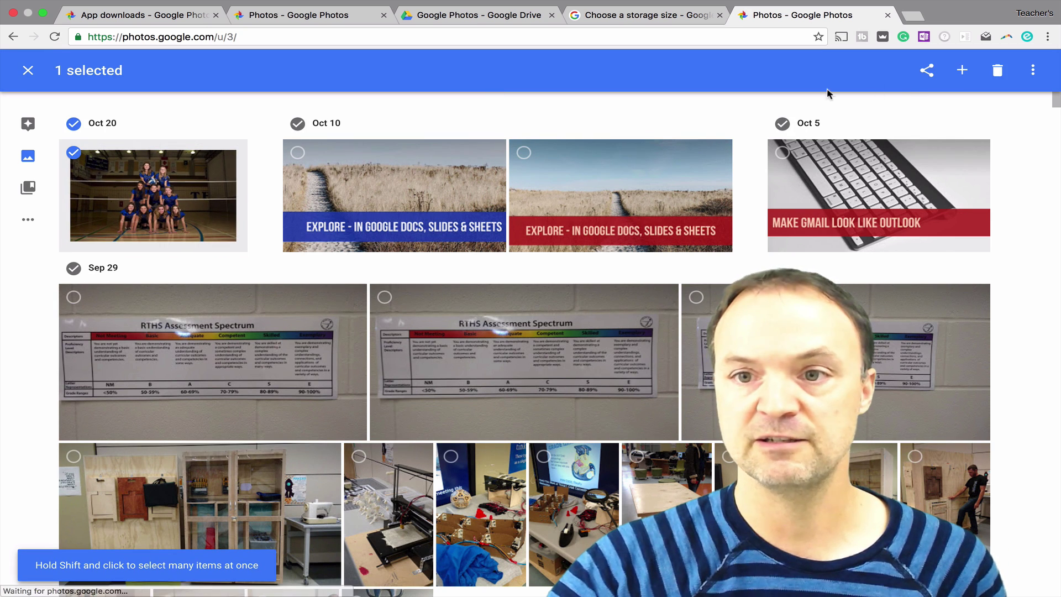
pyautogui.click(997, 72)
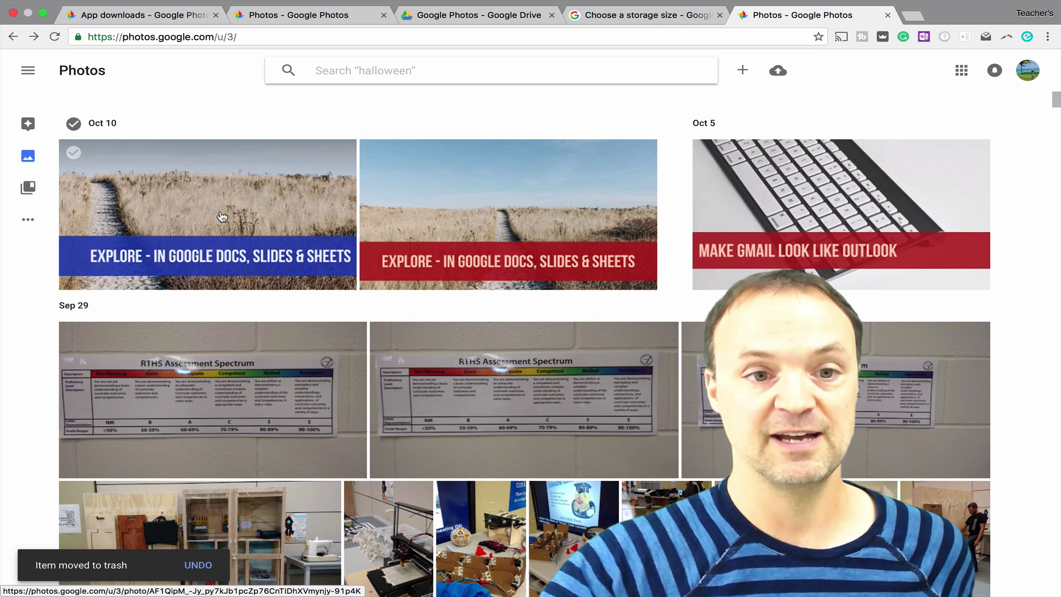
# Trash the blue-banner Oct 10 Explore photo and confirm it disappeared from the phone's library.
pyautogui.hotkey('ctrl', 'Right')
pyautogui.hotkey('ctrl', 'Right')
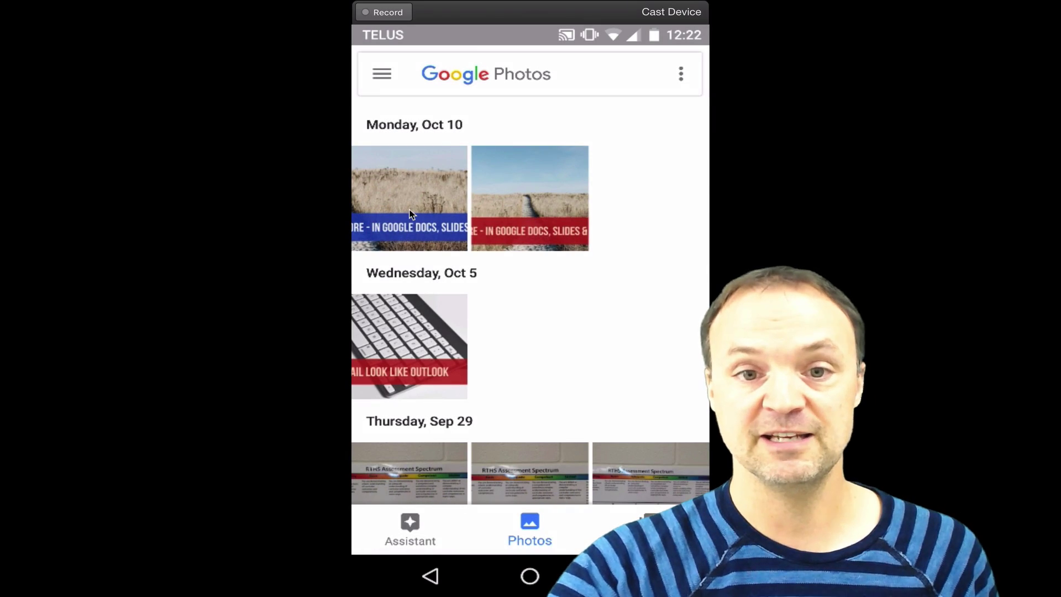
pyautogui.hotkey('ctrl', 'Right')
pyautogui.hotkey('ctrl', 'Right')
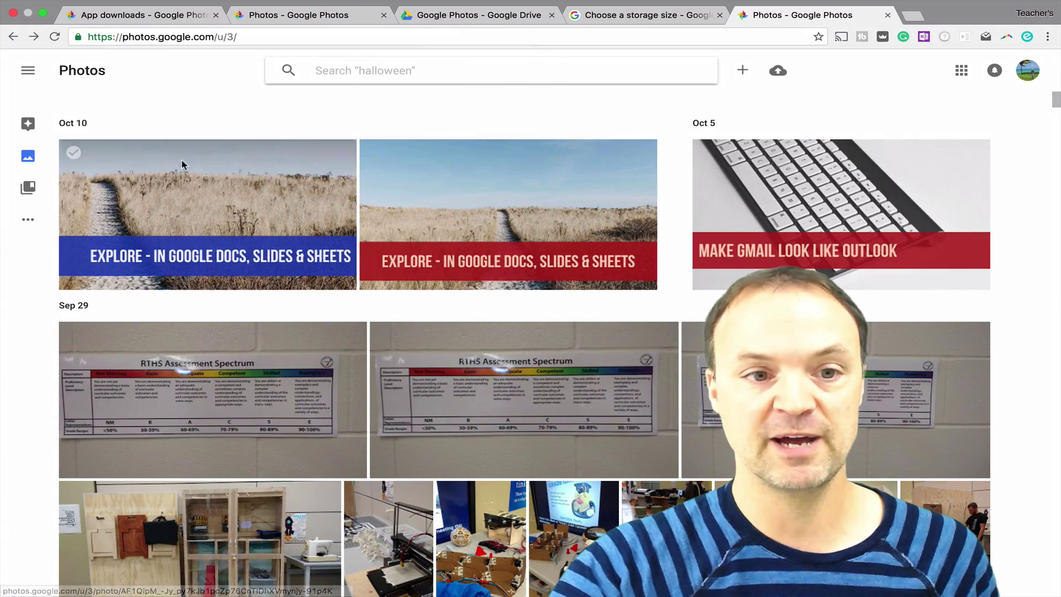
pyautogui.click(73, 152)
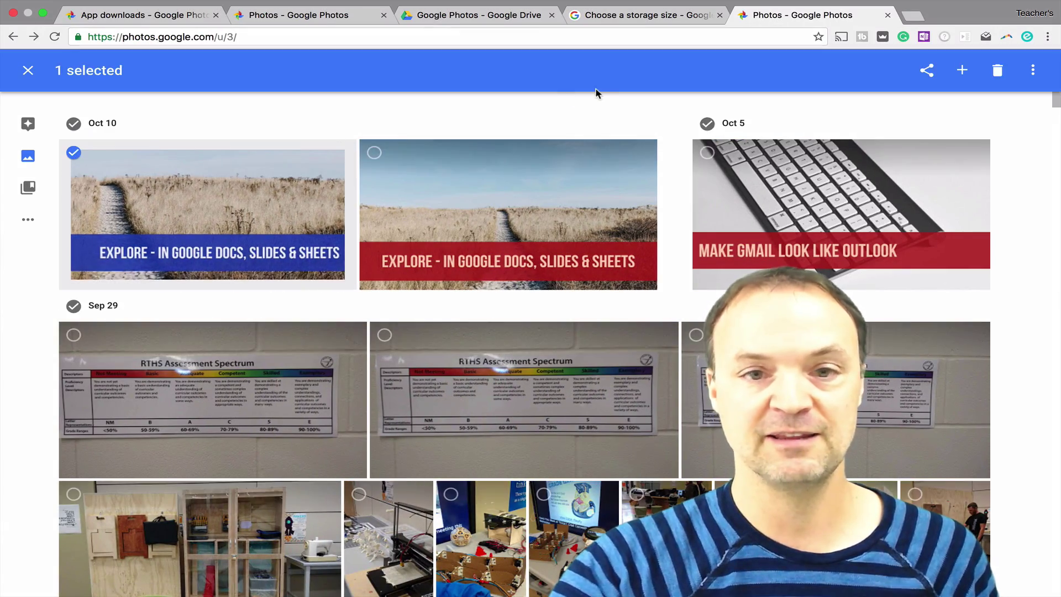
pyautogui.click(997, 70)
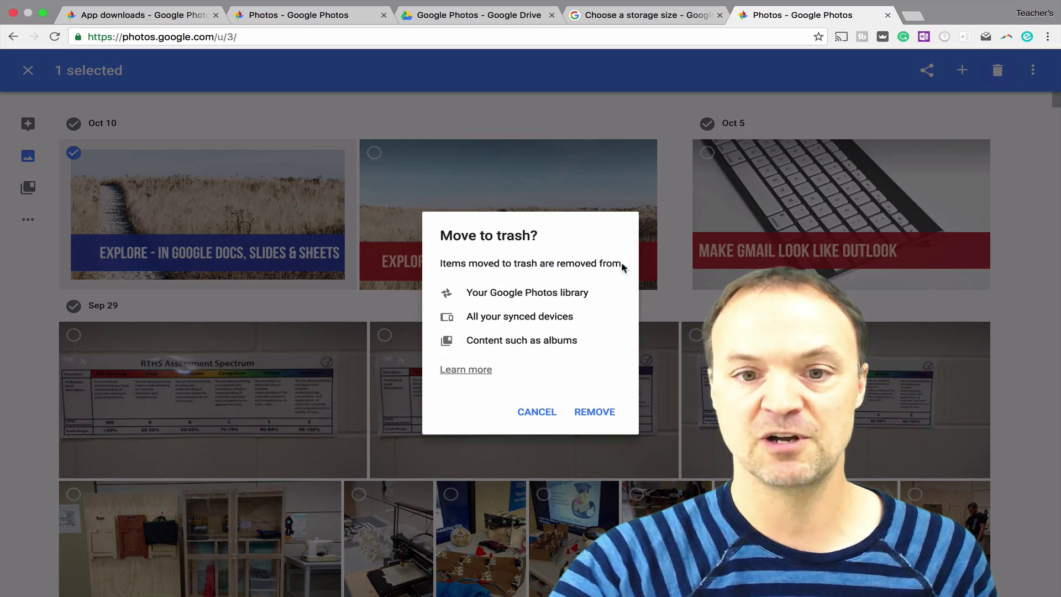
pyautogui.click(596, 413)
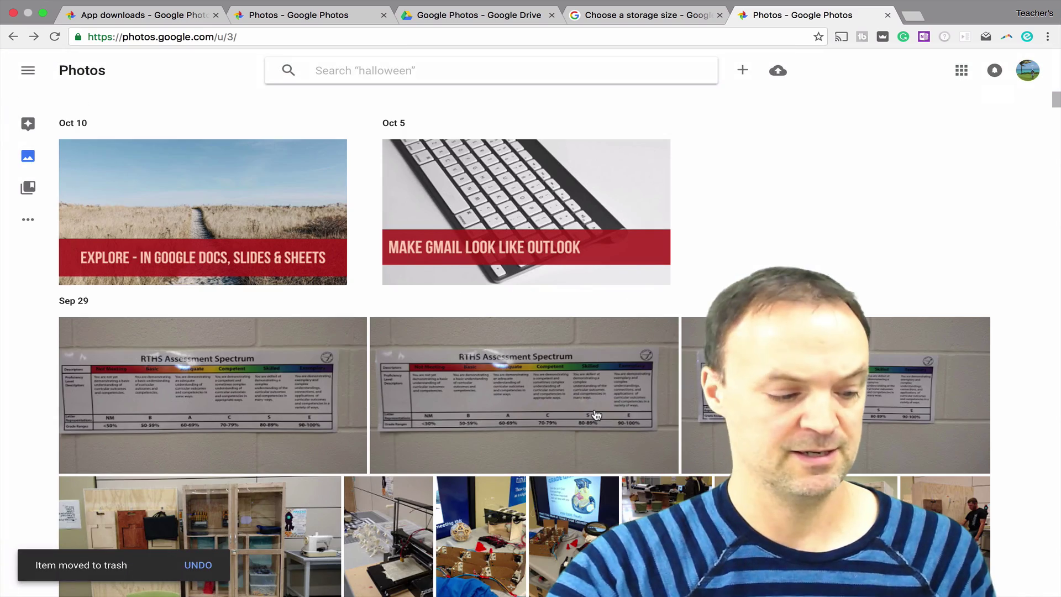
pyautogui.hotkey('ctrl', 'Left')
pyautogui.hotkey('ctrl', 'Left')
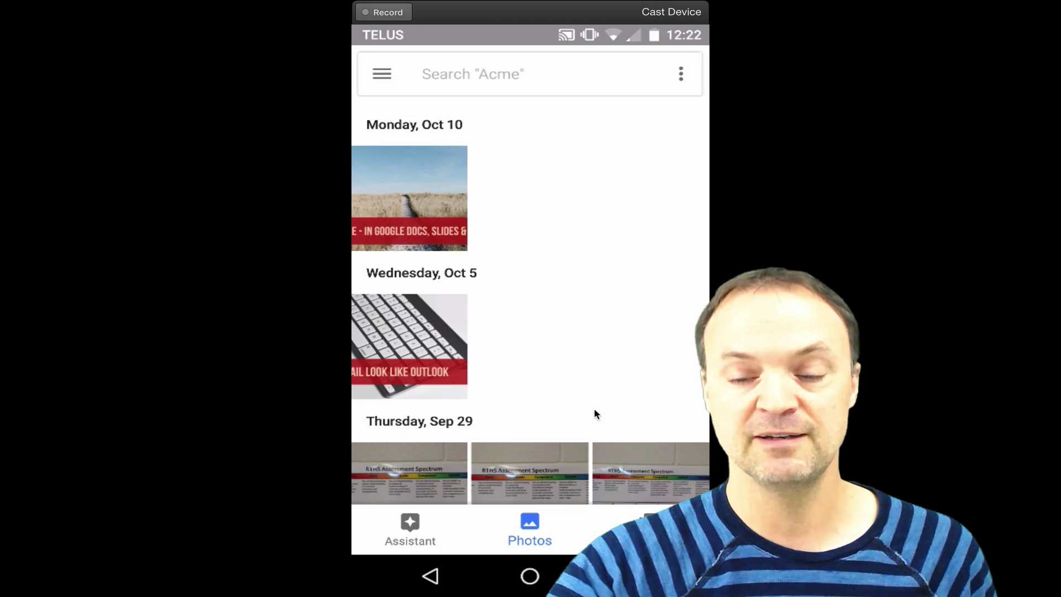
pyautogui.hotkey('ctrl', 'Right')
pyautogui.hotkey('ctrl', 'Right')
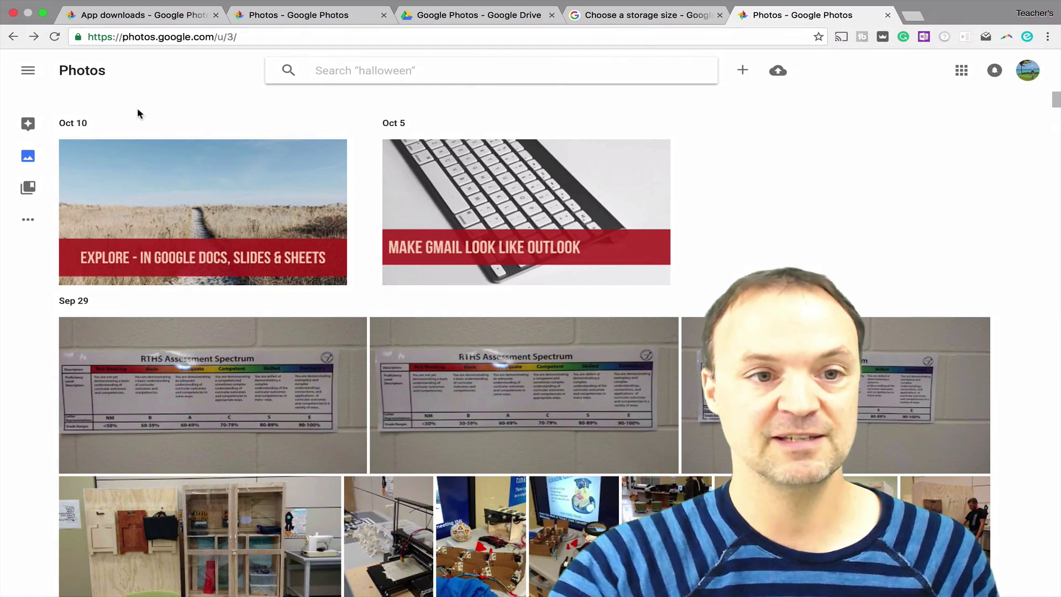
# Restore the blue-banner Explore photo from the Trash to the library.
pyautogui.click(28, 72)
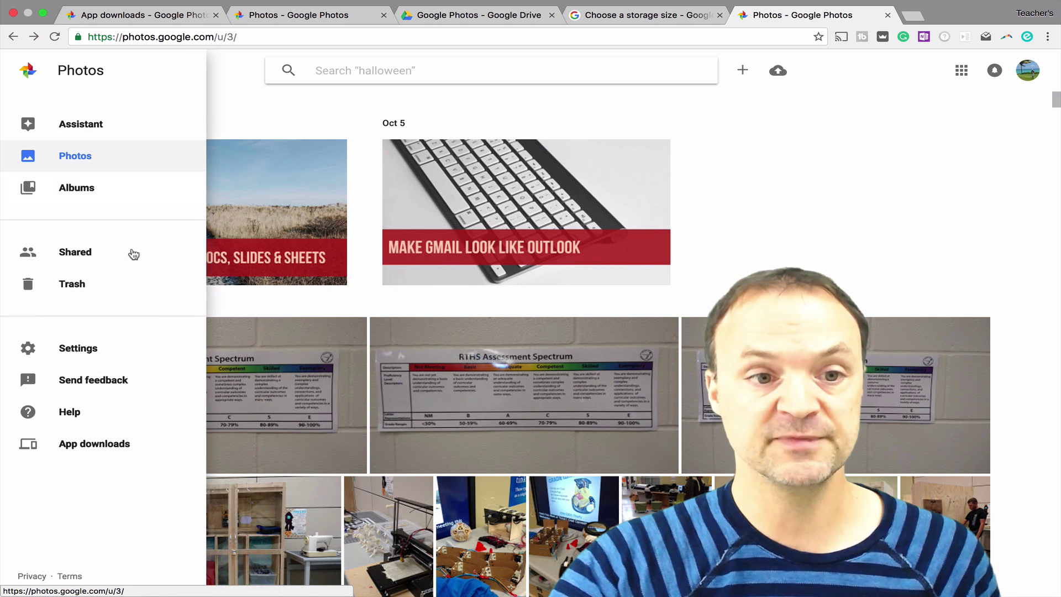
pyautogui.click(91, 284)
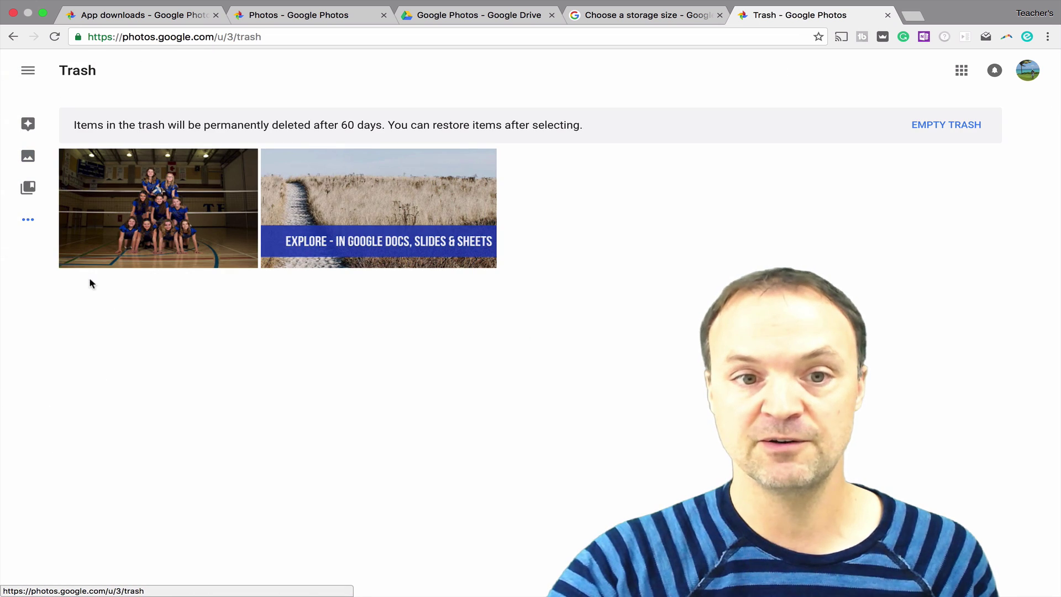
pyautogui.click(276, 162)
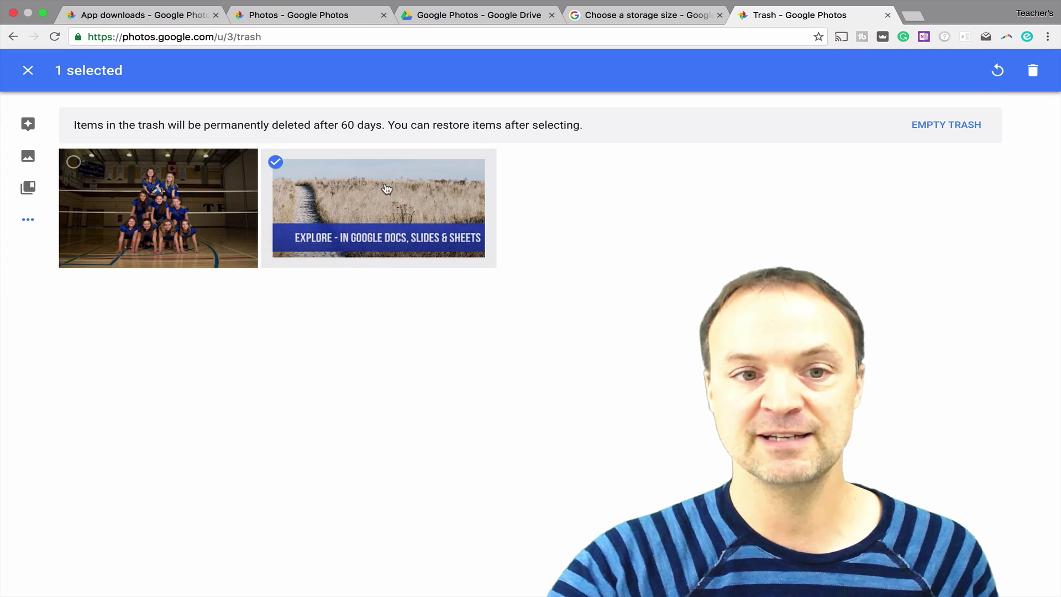
pyautogui.click(997, 71)
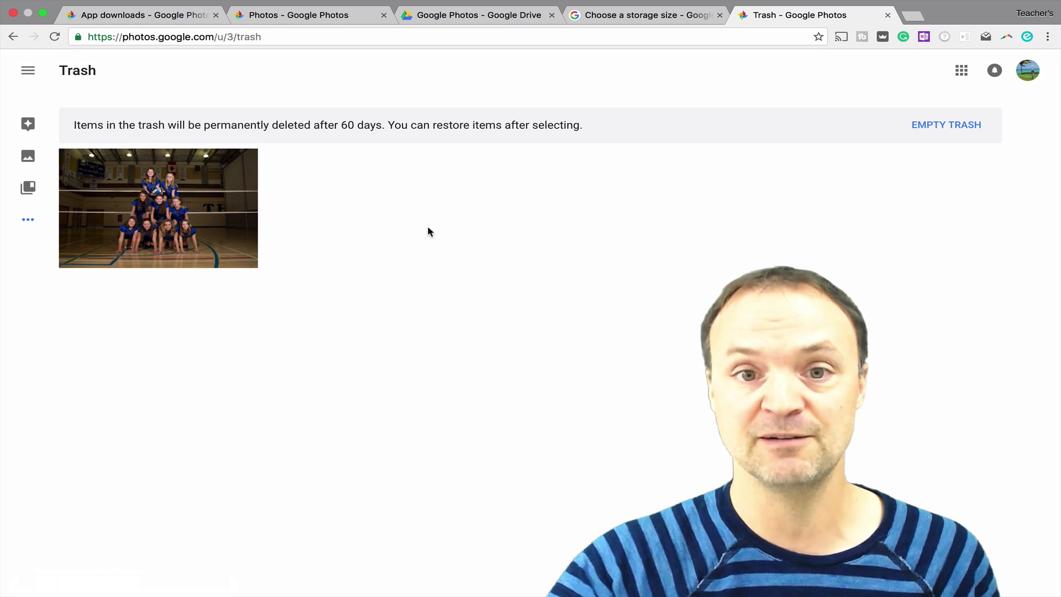
# Empty the trash, permanently deleting the team photo, and return to the main photo library.
pyautogui.moveTo(187, 233)
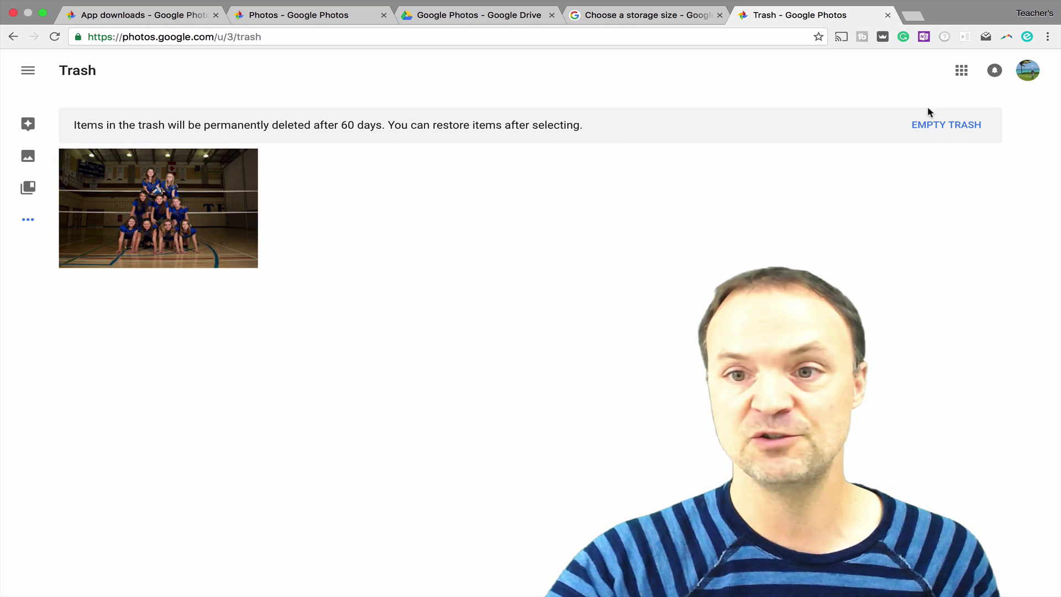
pyautogui.click(928, 124)
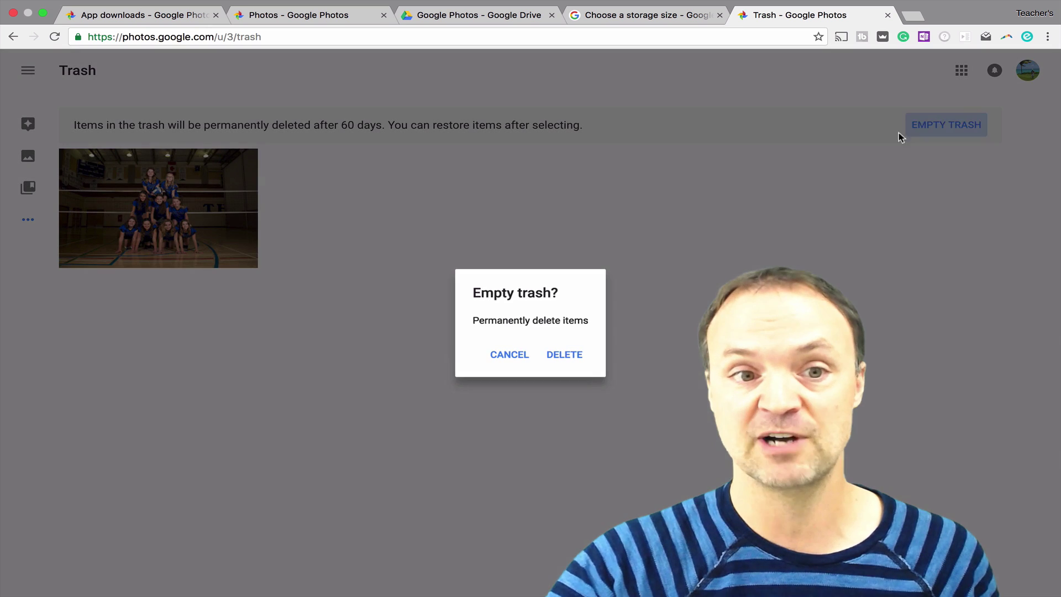
pyautogui.click(574, 357)
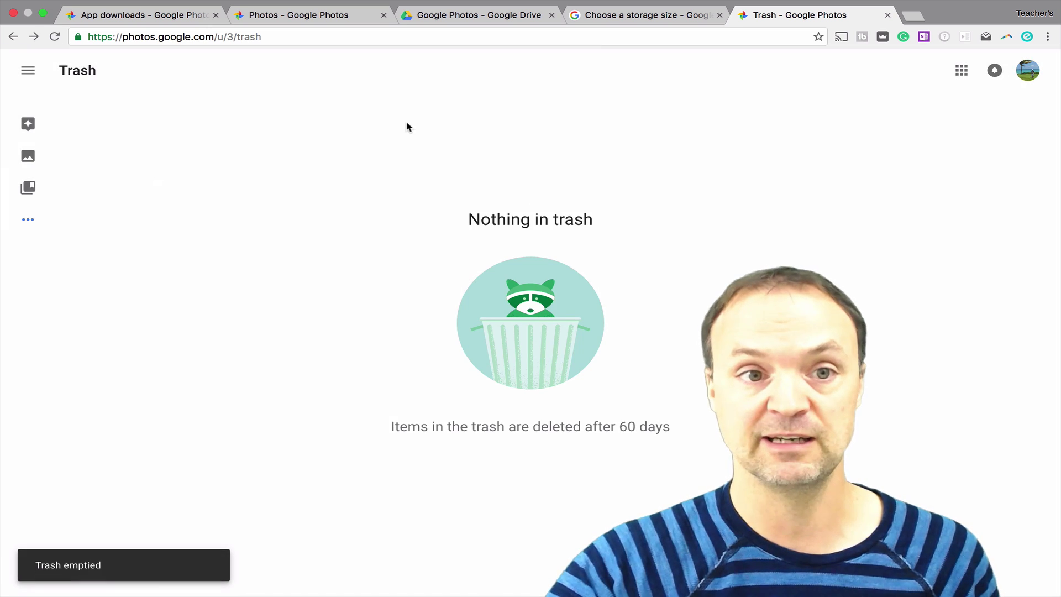
pyautogui.click(316, 18)
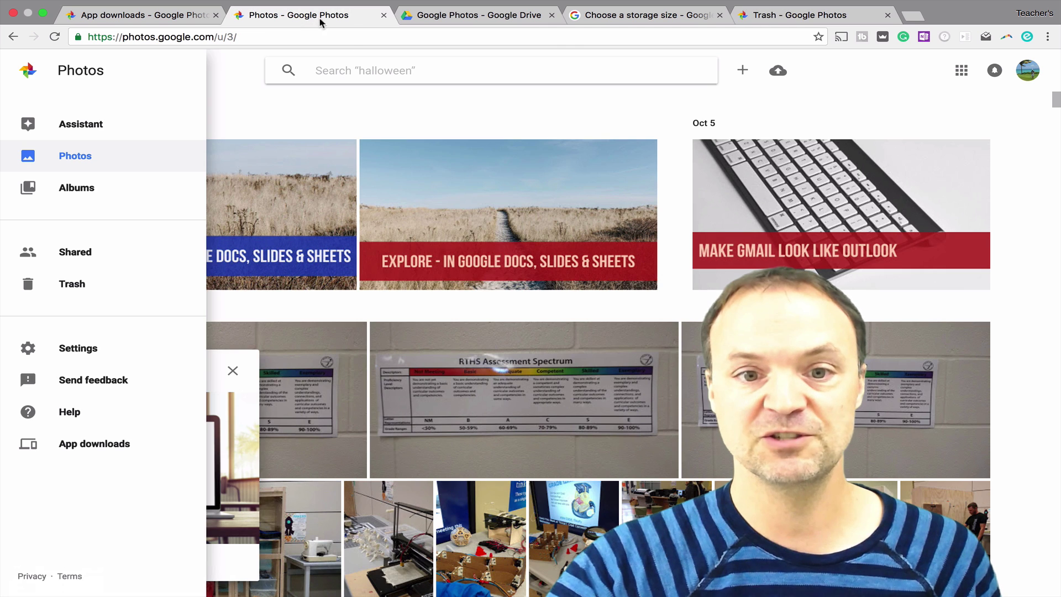
pyautogui.click(295, 111)
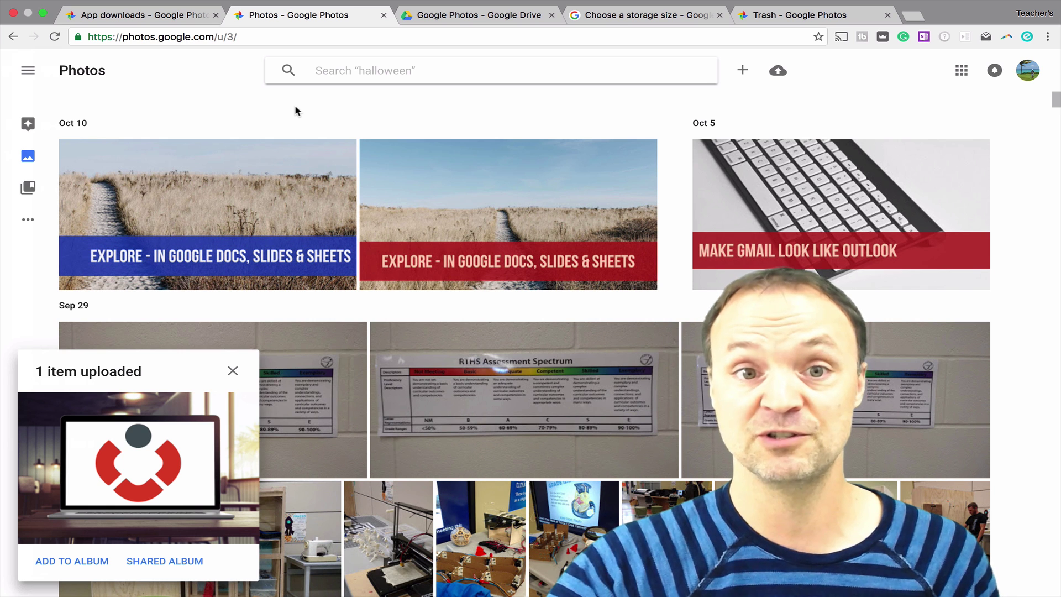
# Show Drive's Google Photos folder with the Explore banners and September classroom photos.
pyautogui.click(456, 17)
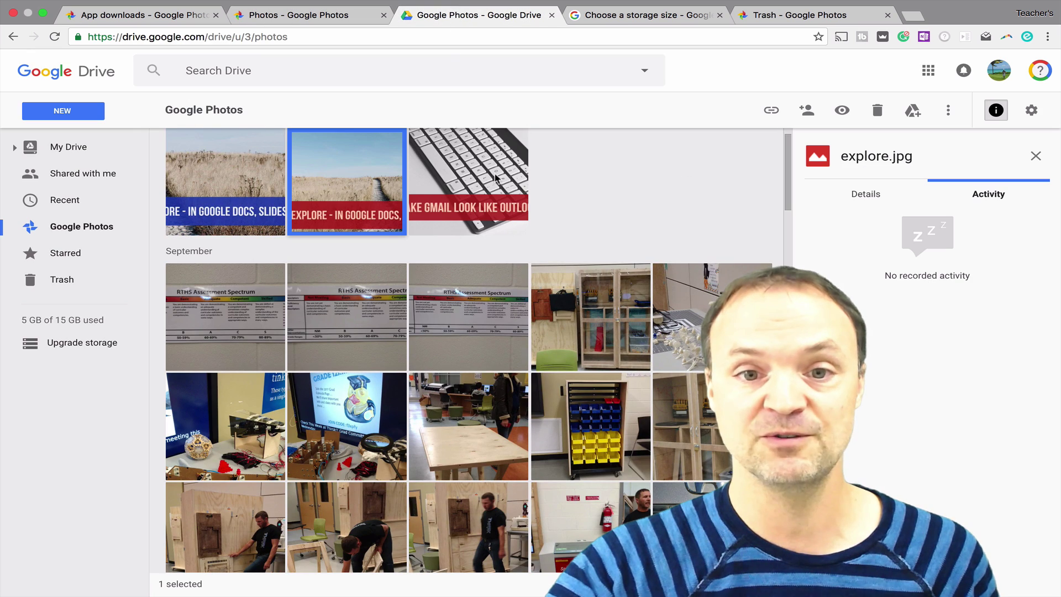